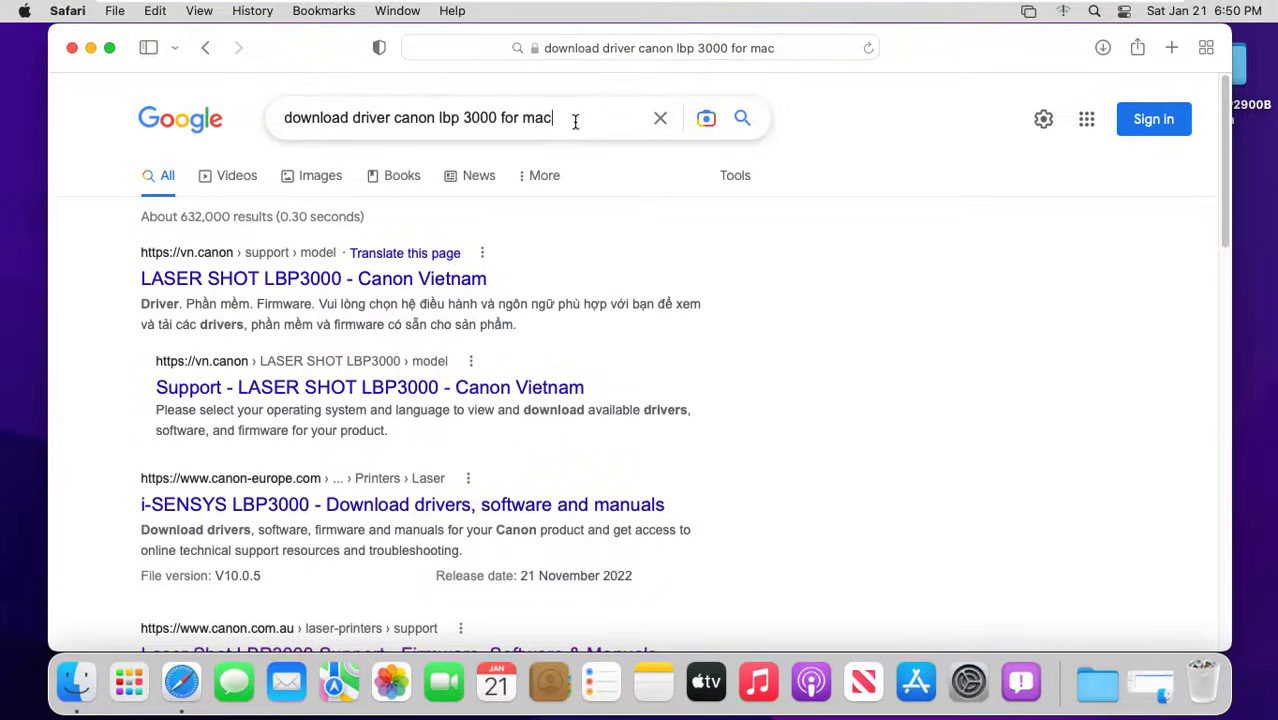
- From the Google results for 'download driver canon lbp 3000 for mac', open Canon Australia's LBP3000 support page
drag(555, 118, 267, 118)
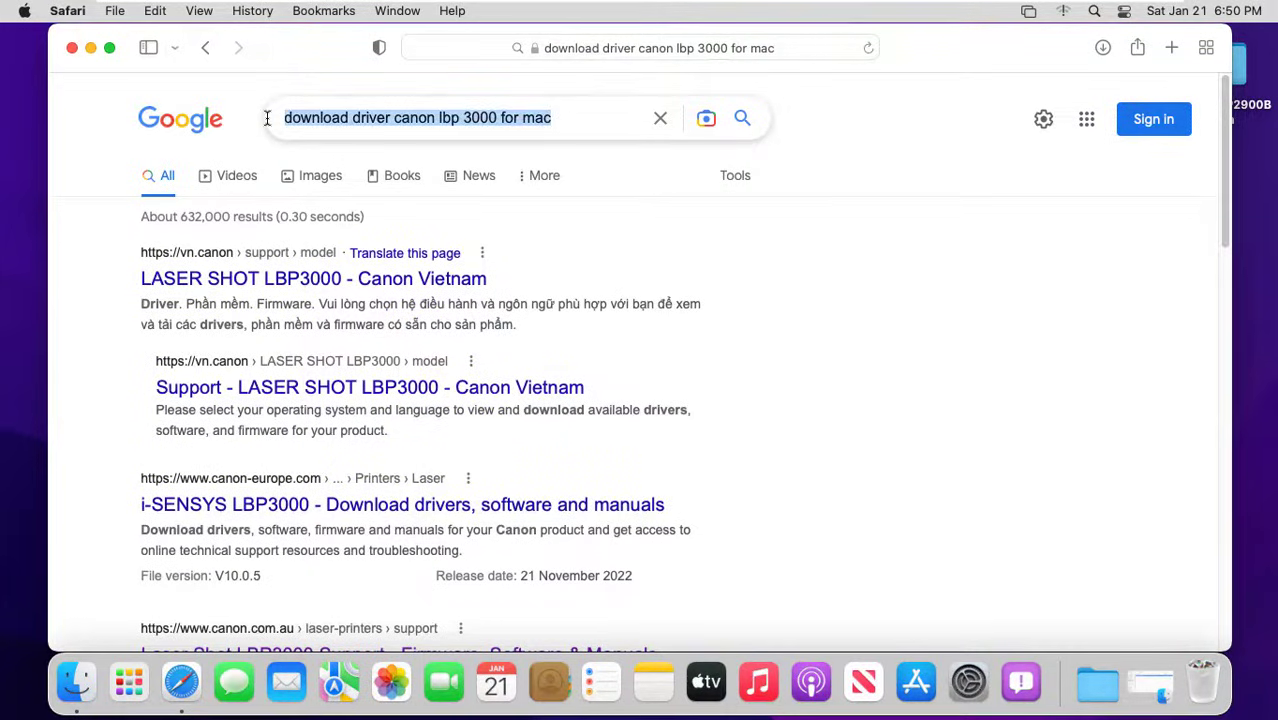
click(848, 371)
scroll(852, 375, down, 3)
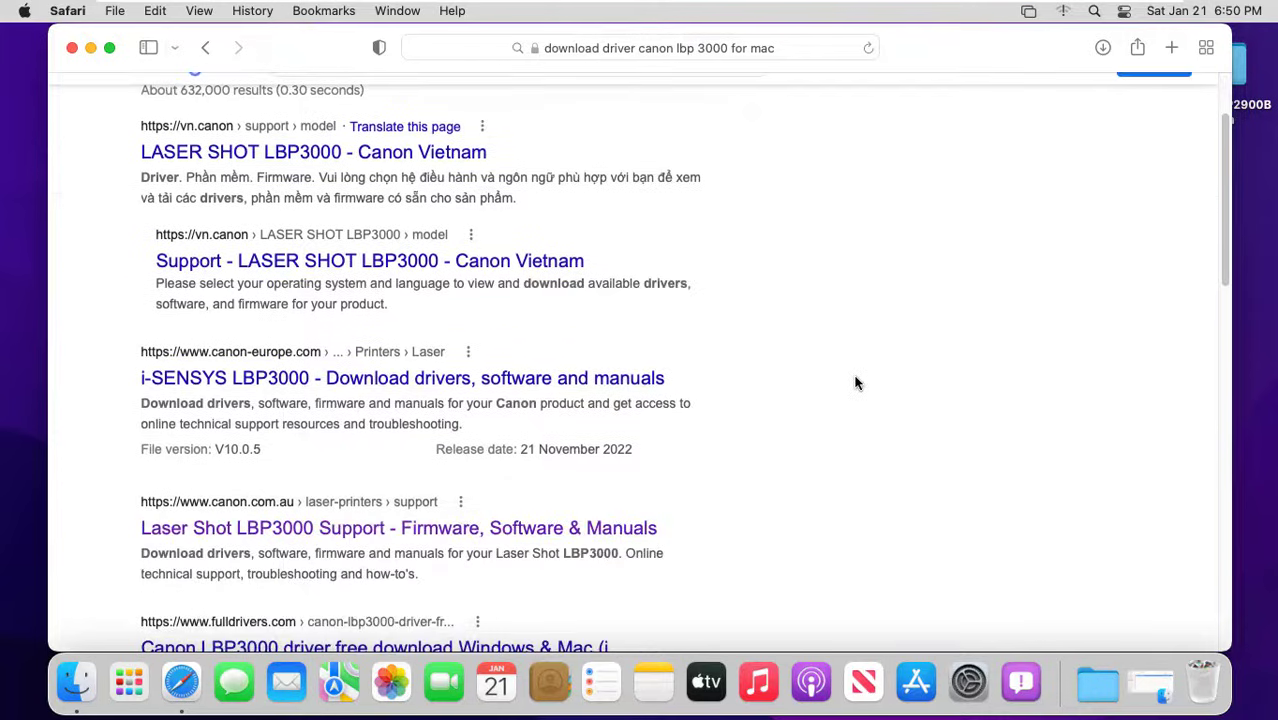
click(443, 534)
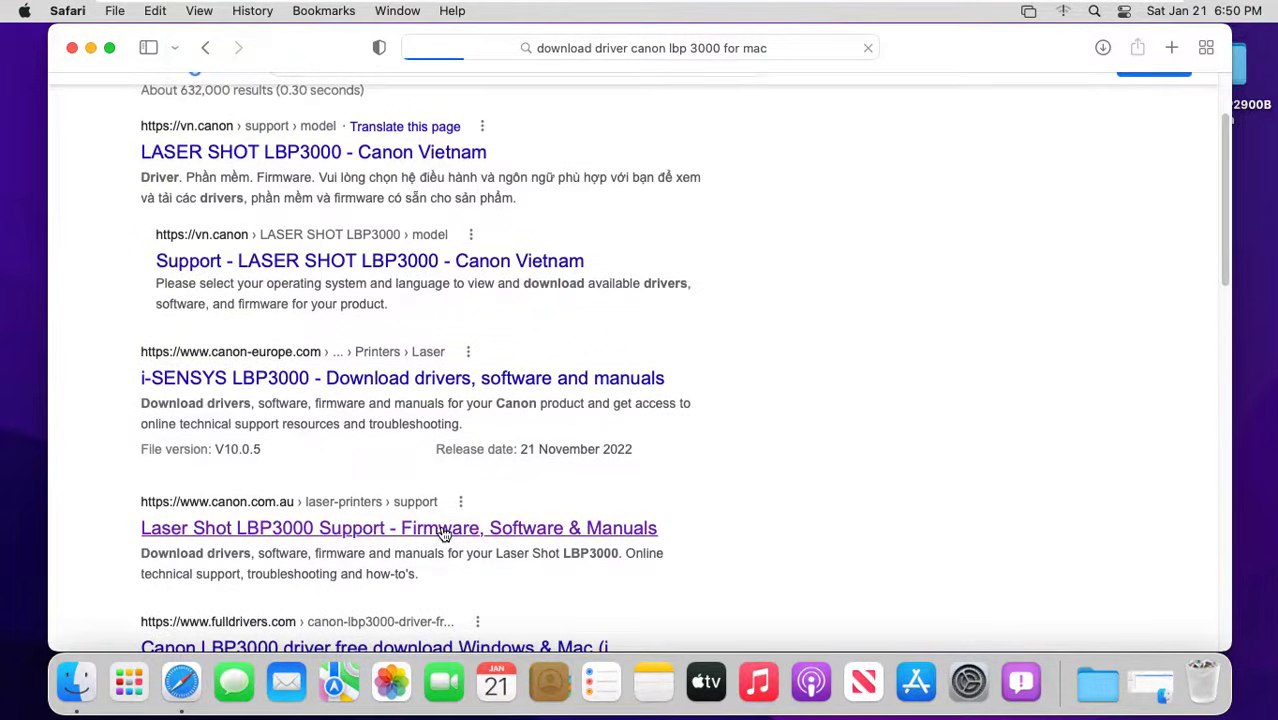
- Scroll down to the Mac CAPT drivers and list the OS Version options
scroll(565, 488, down, 2)
scroll(586, 485, down, 1)
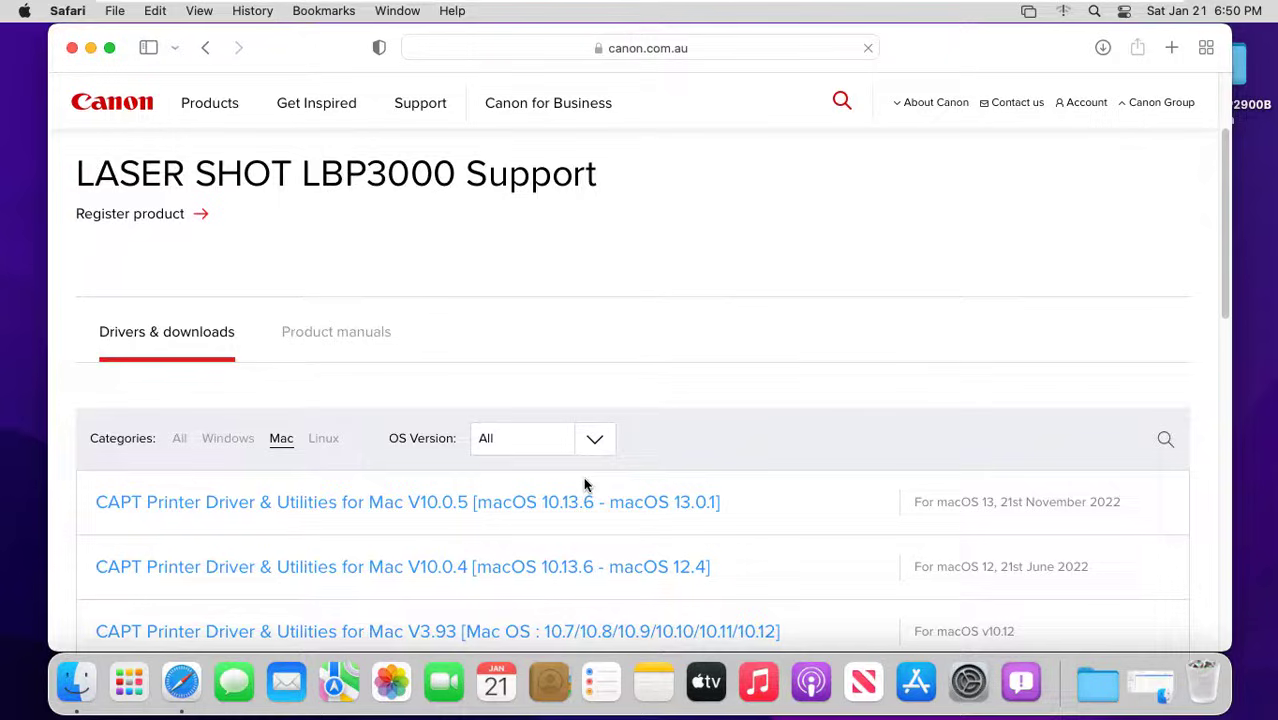
scroll(586, 485, down, 2)
scroll(634, 448, down, 1)
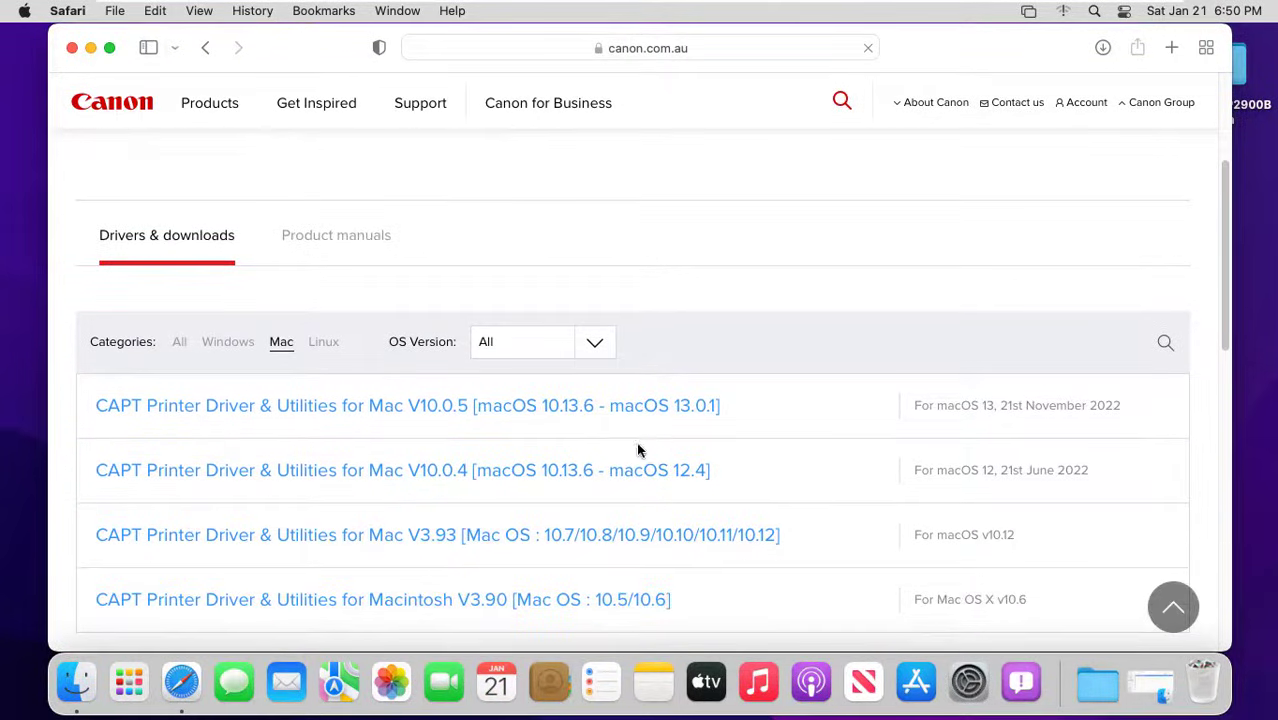
click(598, 348)
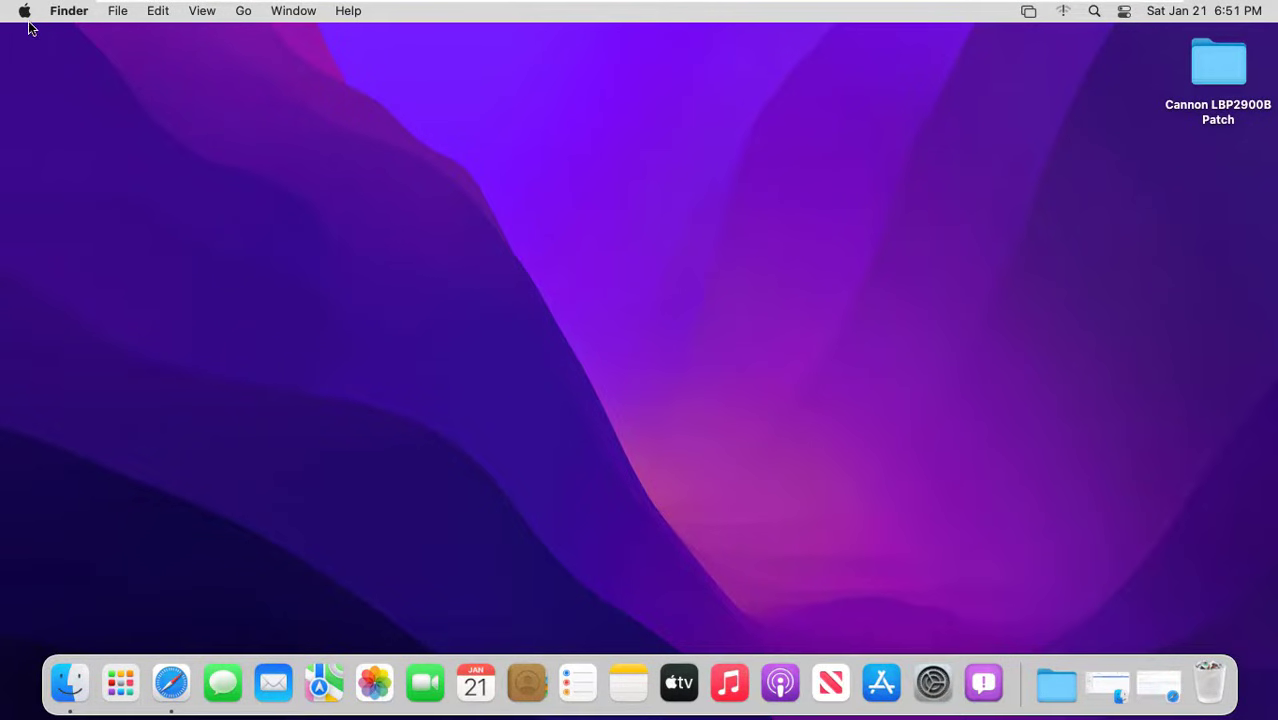
- Show About This Mac from the Apple menu, revealing macOS Monterey 12.4 Beta
click(25, 12)
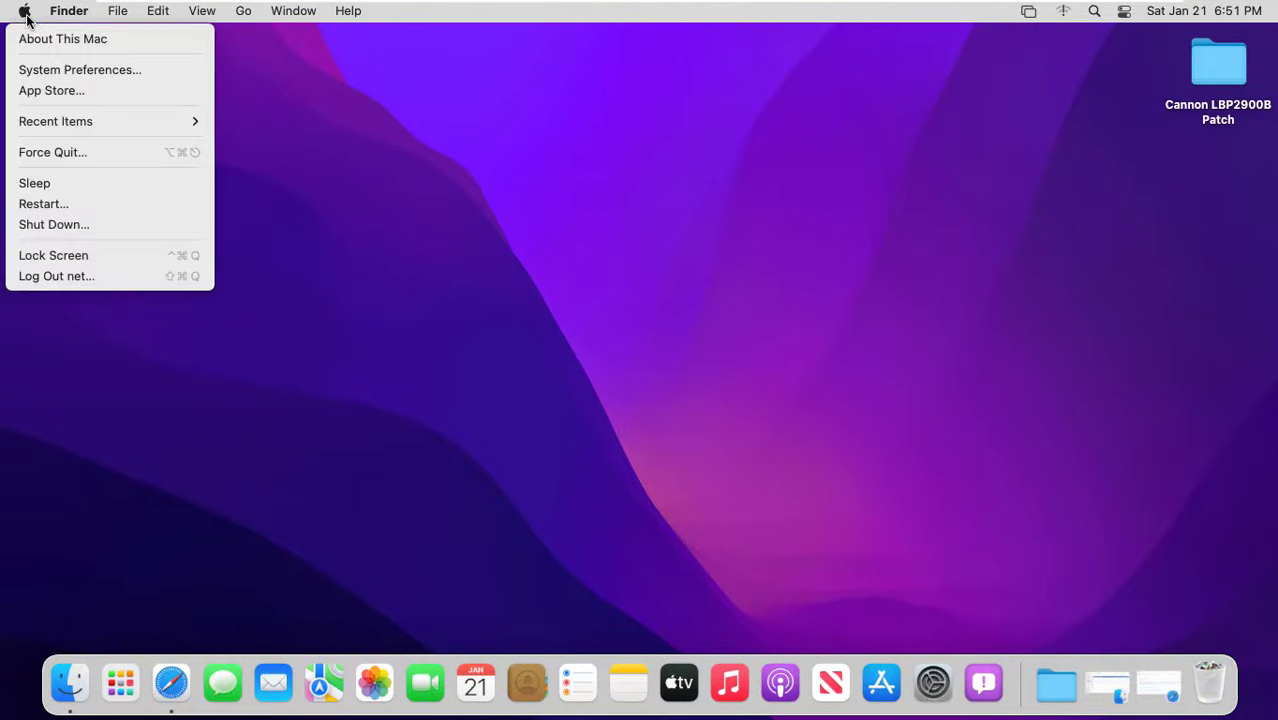
click(59, 40)
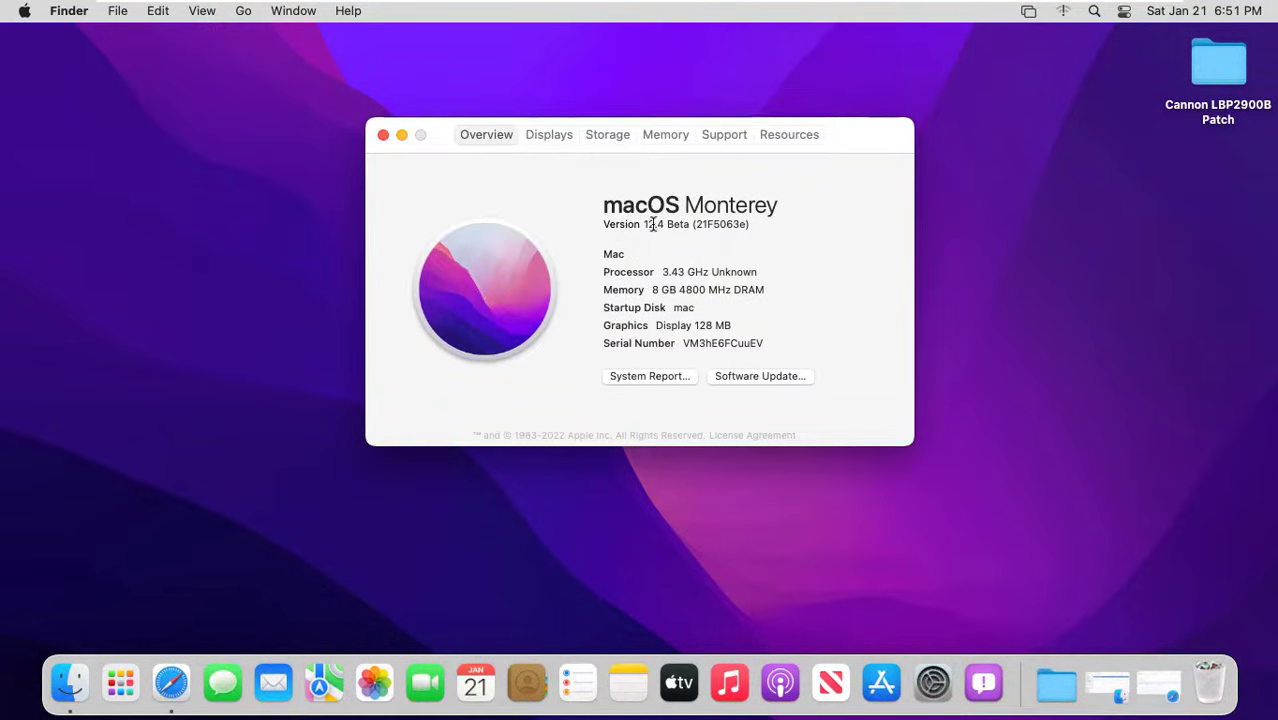
- Open the CAPT Printer Driver V10.0.4 page and scroll to its download section
drag(646, 224, 704, 224)
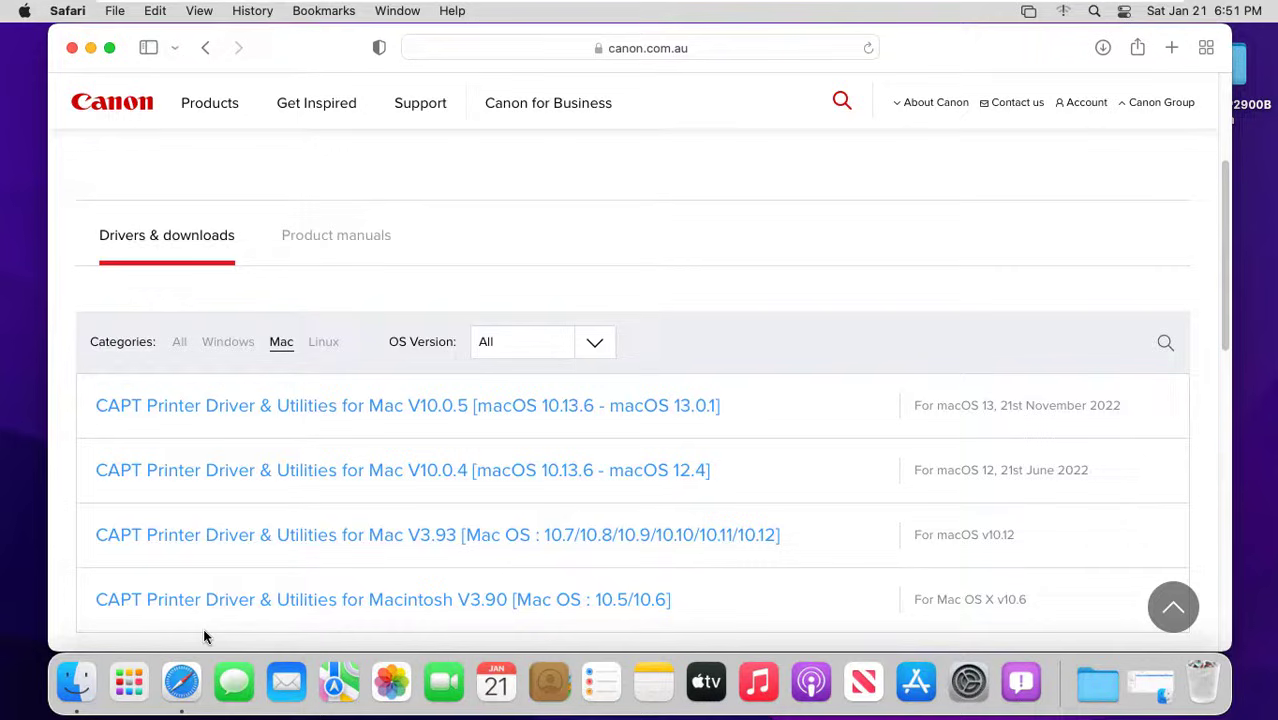
click(494, 482)
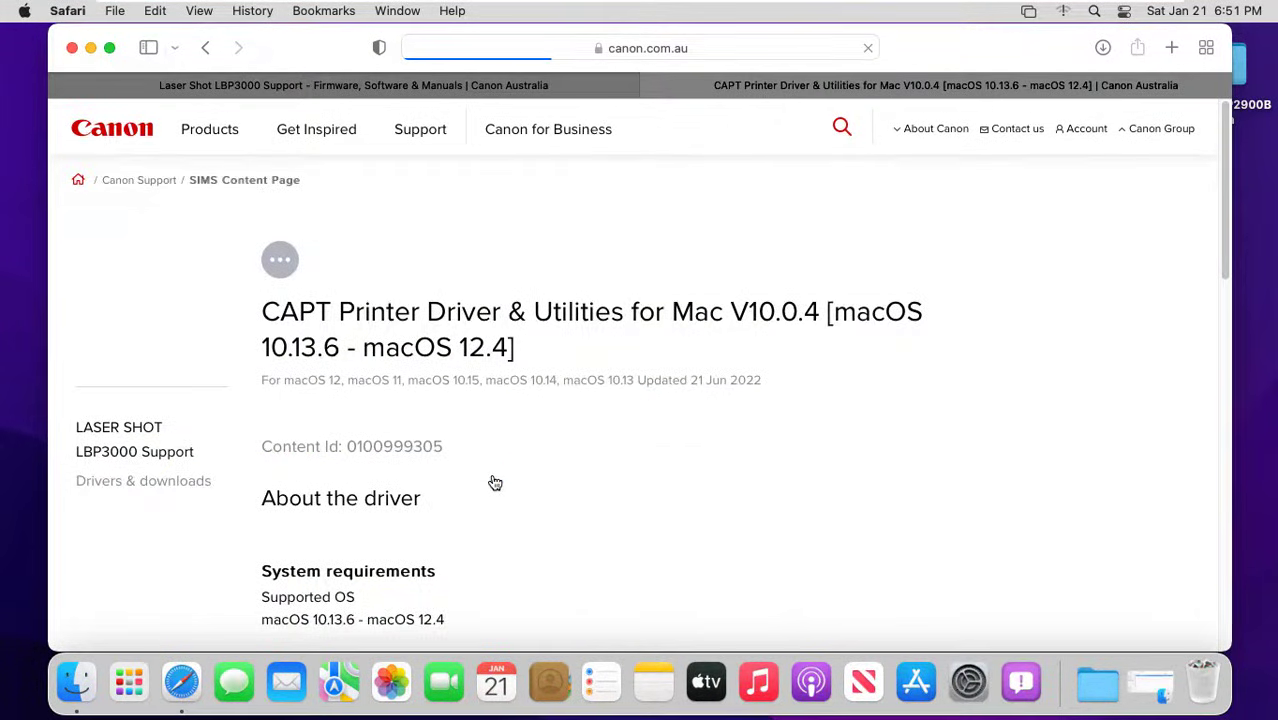
scroll(494, 482, down, 2)
scroll(494, 482, down, 2)
scroll(494, 482, down, 2)
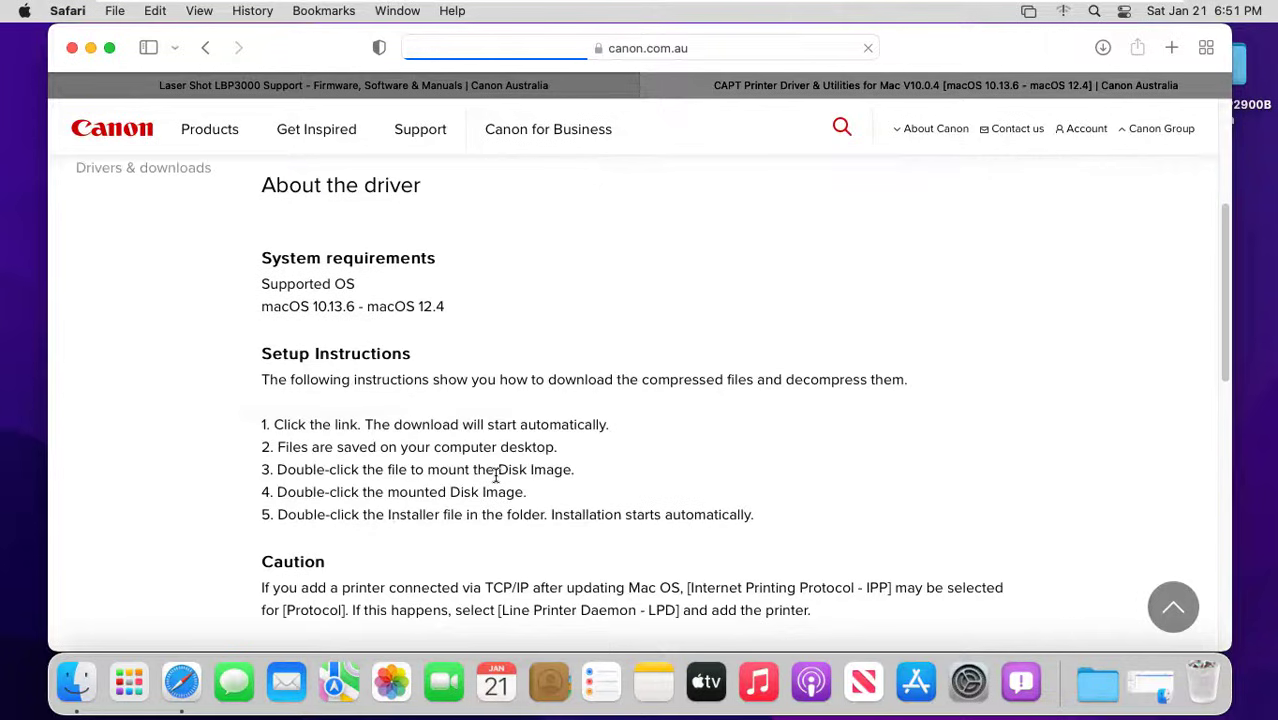
scroll(494, 482, down, 2)
scroll(496, 483, down, 2)
scroll(496, 483, down, 2)
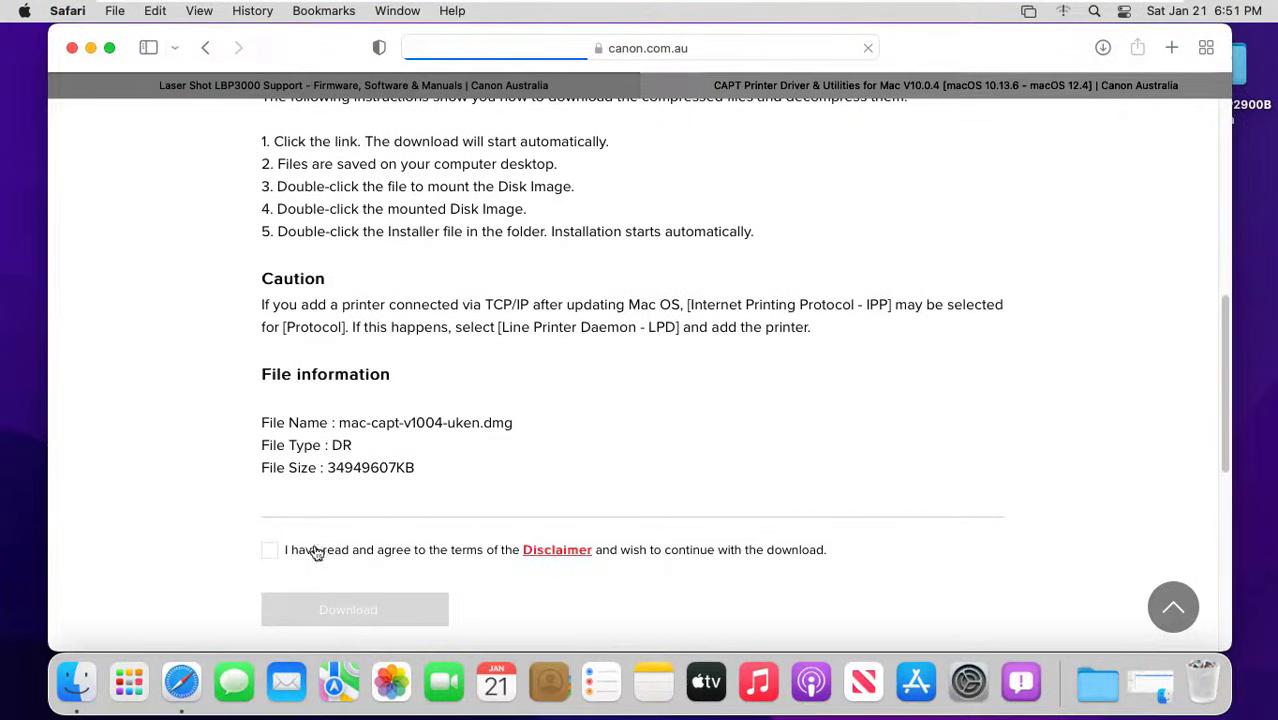
- Accept the disclaimer, download mac-capt-v1004-uken.dmg and view it in the Downloads stack
click(272, 550)
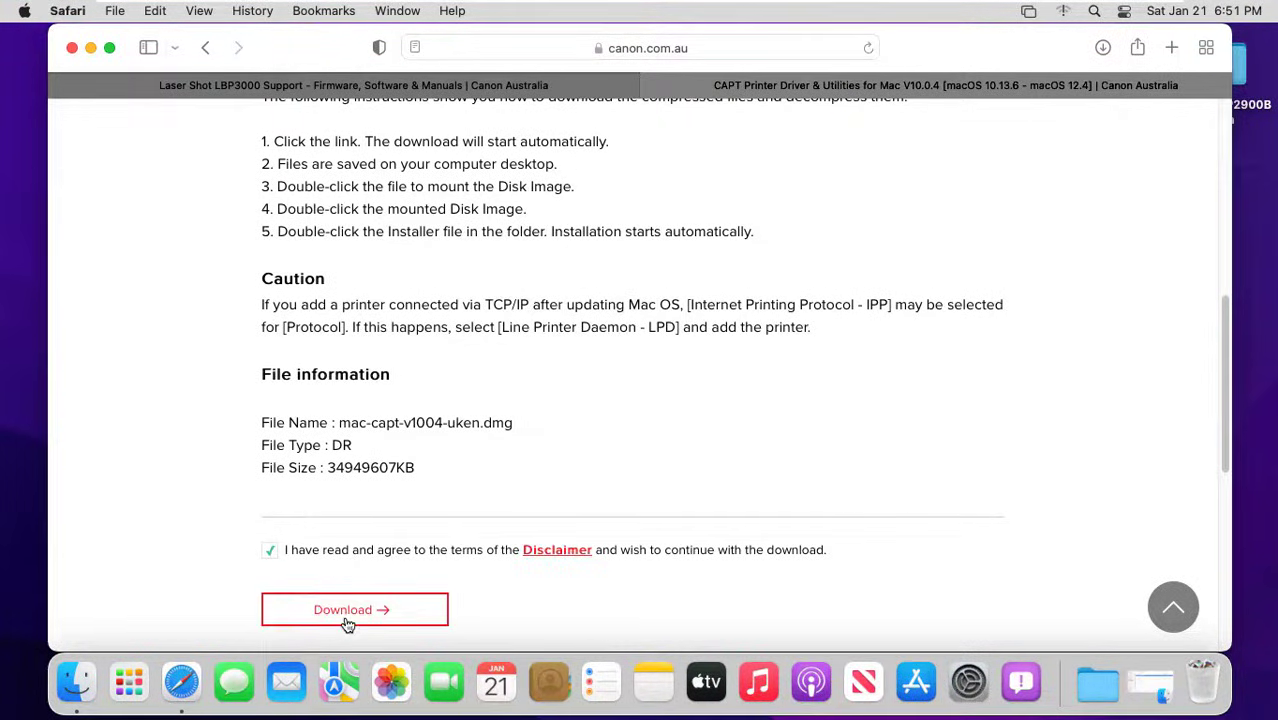
click(348, 612)
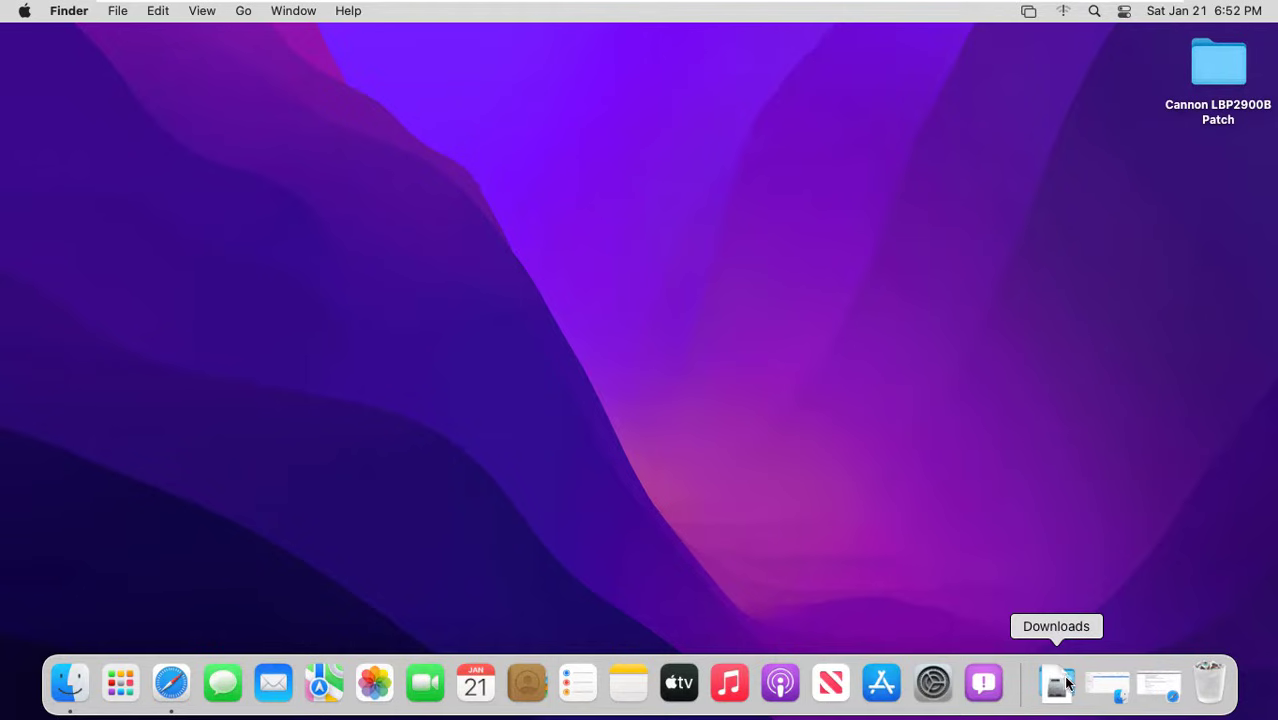
click(1057, 683)
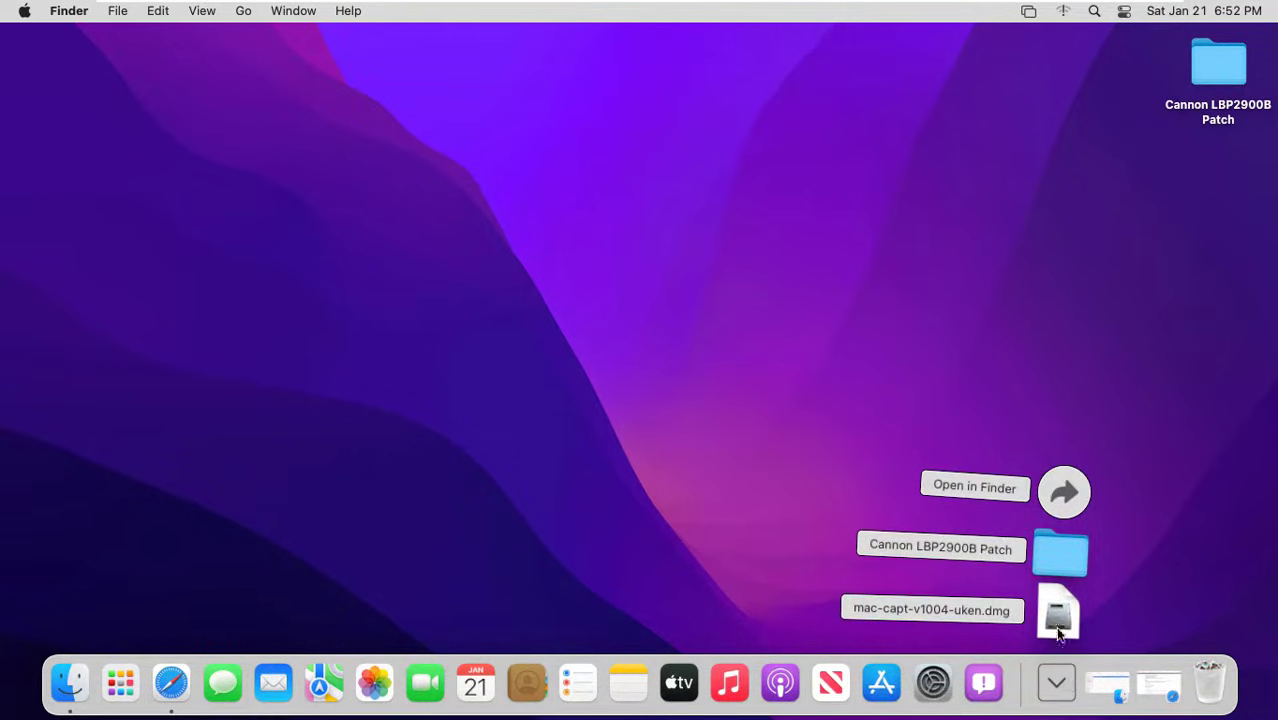
- Mount mac-capt-v1004-uken.dmg, open its MacOSX folder and select Canon_CAPT_Installer.pkg
click(1058, 622)
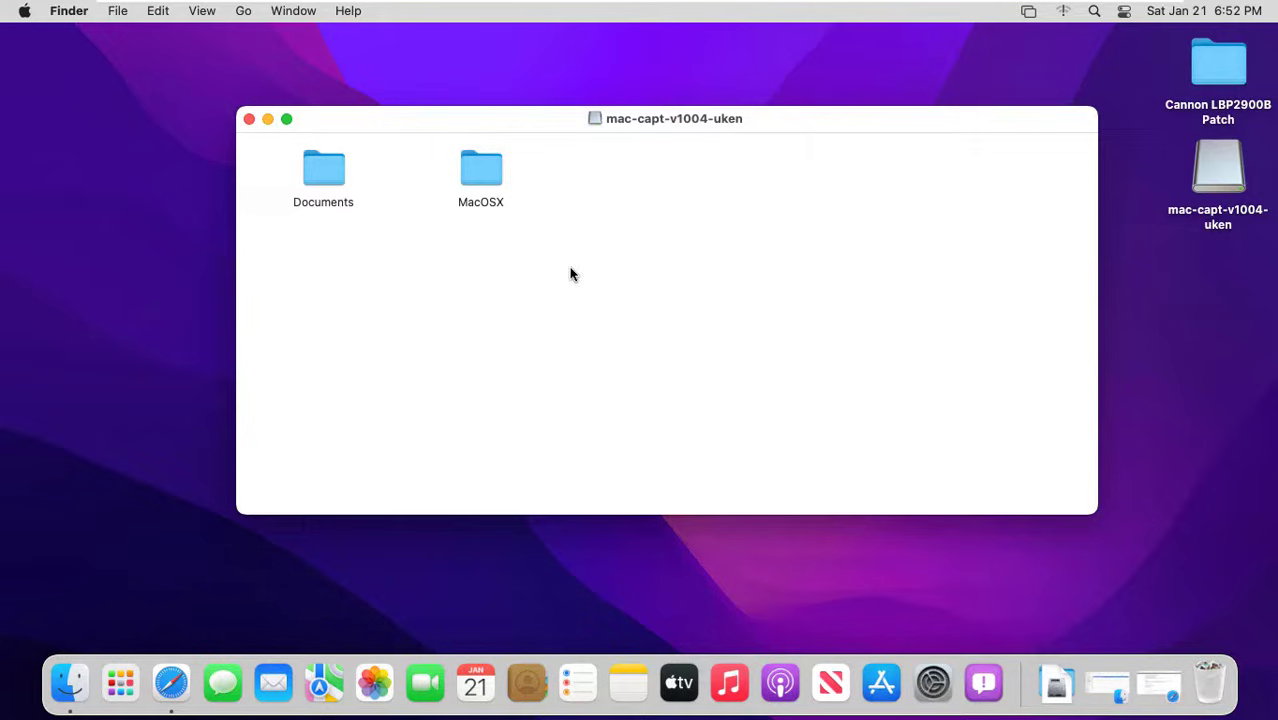
click(495, 175)
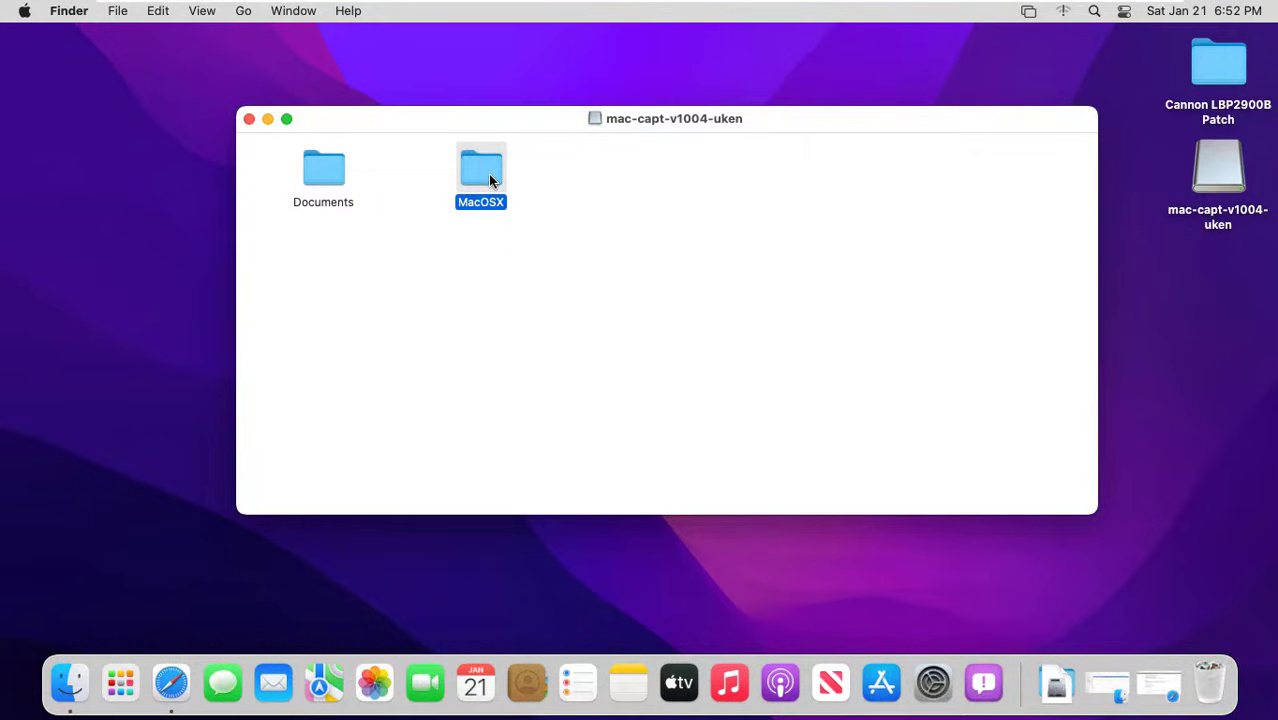
double_click(490, 175)
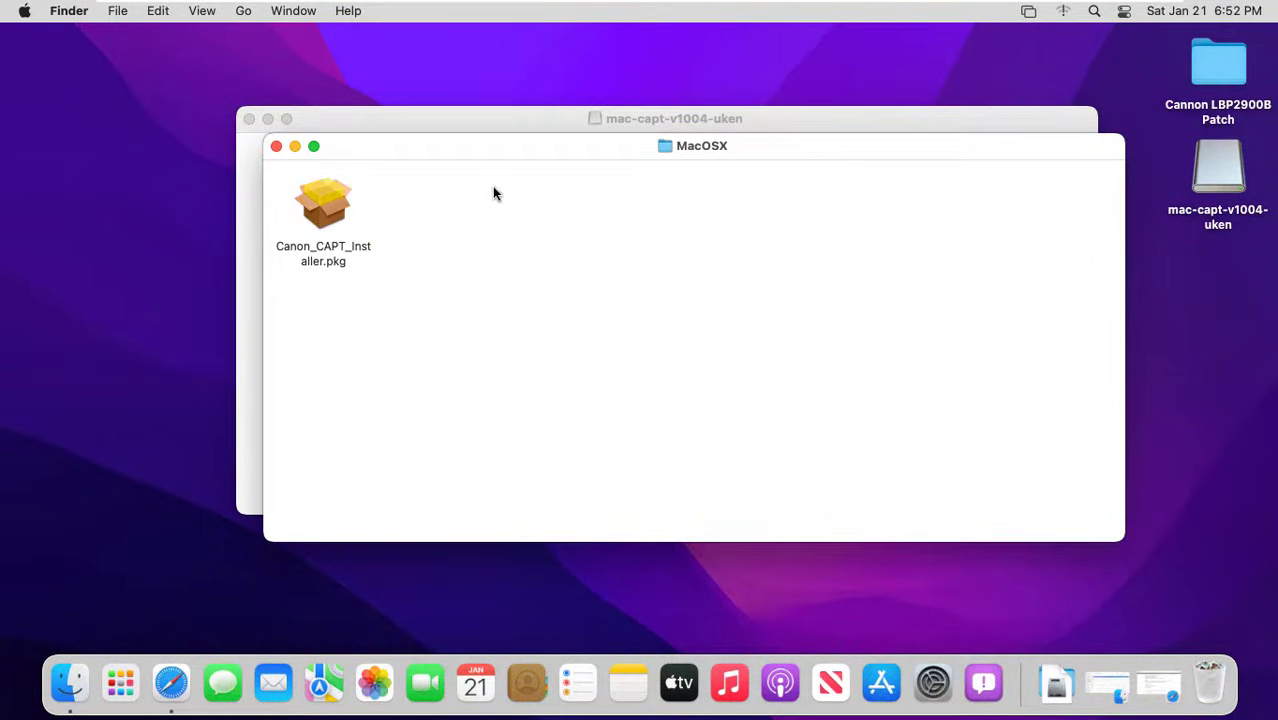
click(328, 220)
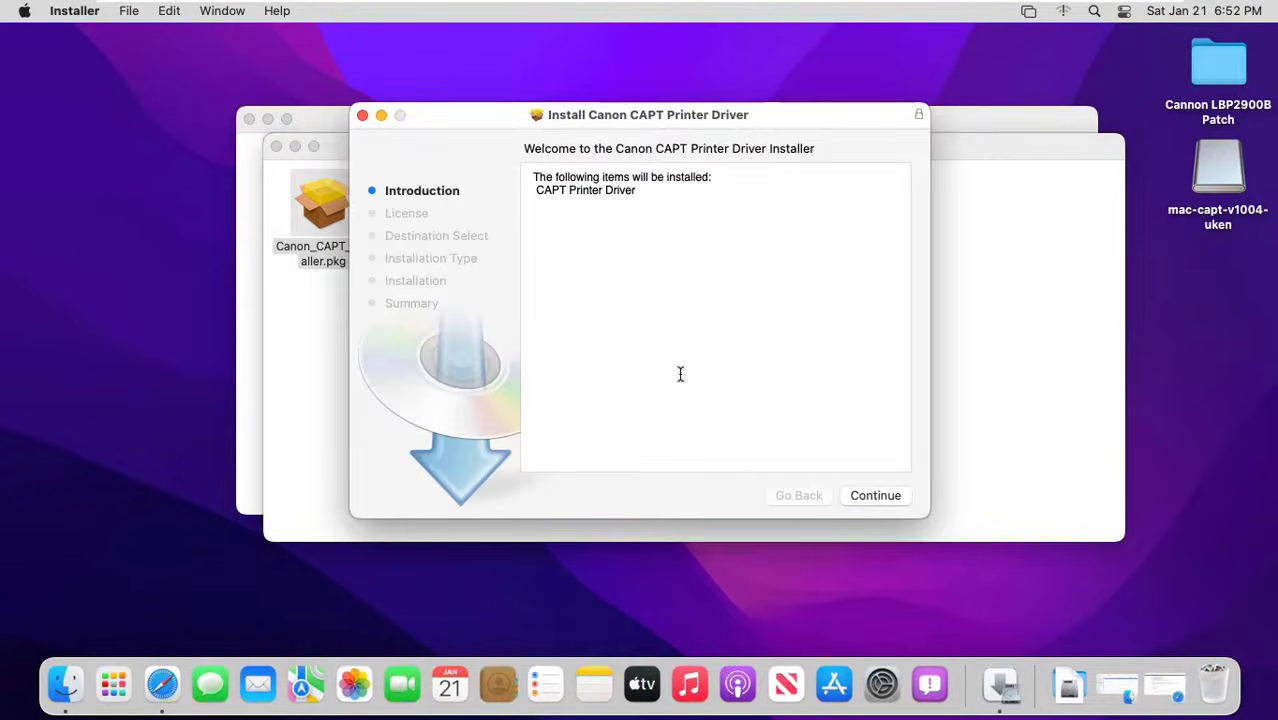
- Install the Canon CAPT driver, agreeing to the license and entering the admin password, then trash the installer
click(875, 496)
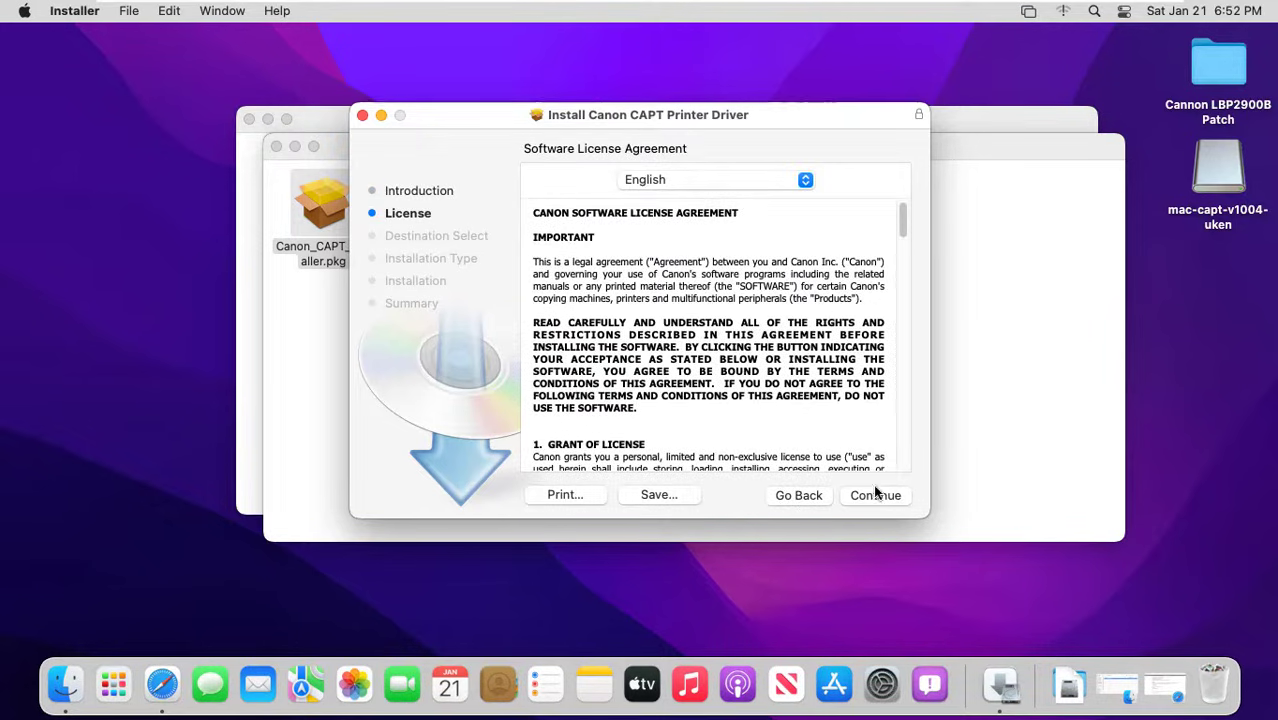
click(879, 497)
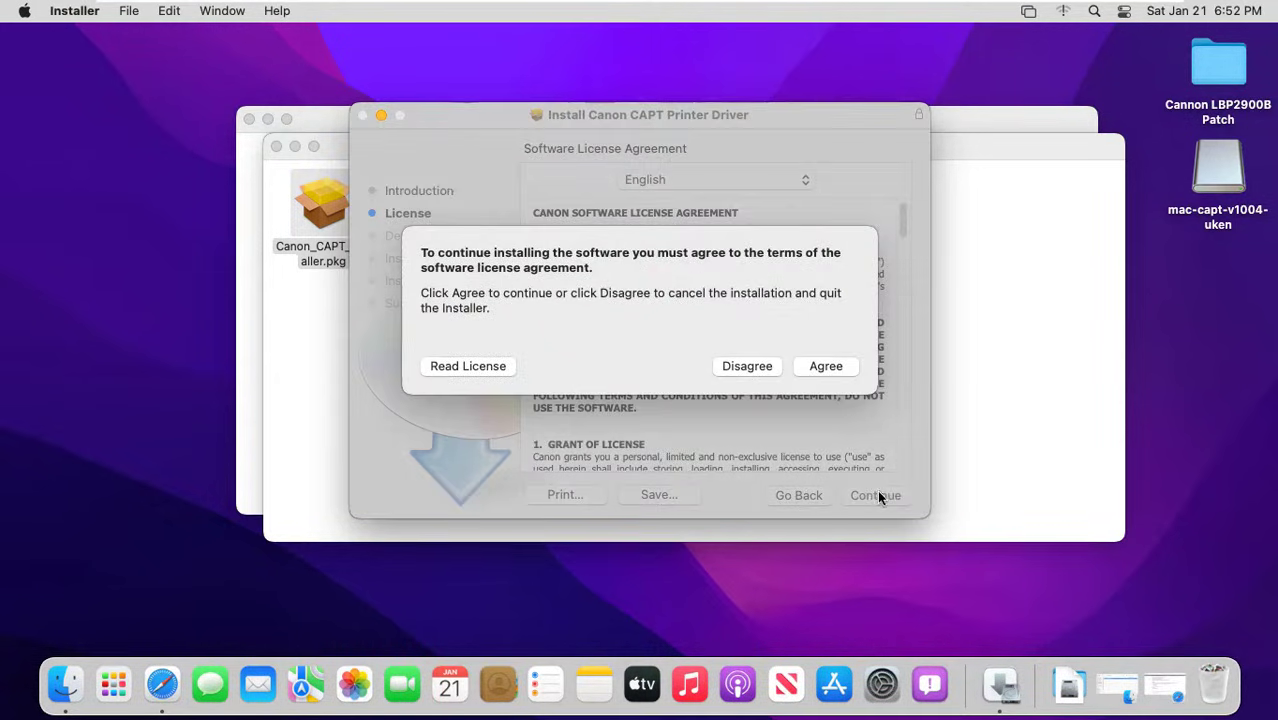
click(827, 367)
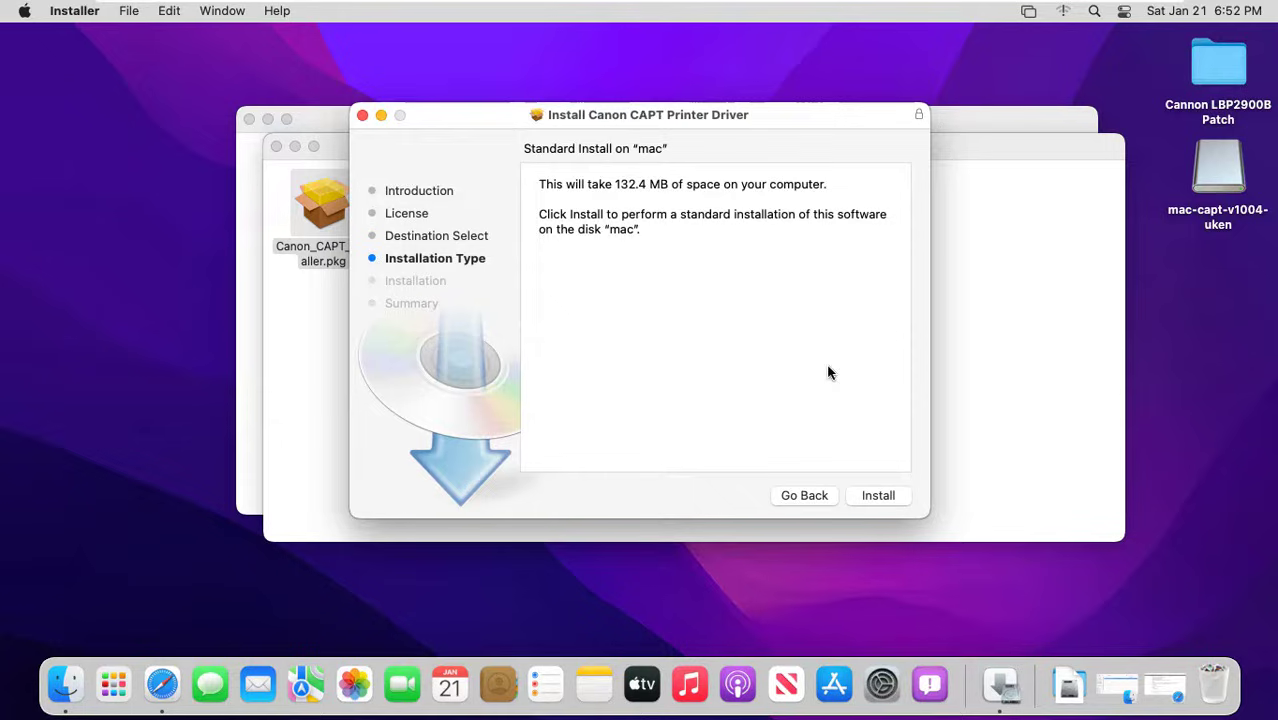
click(877, 492)
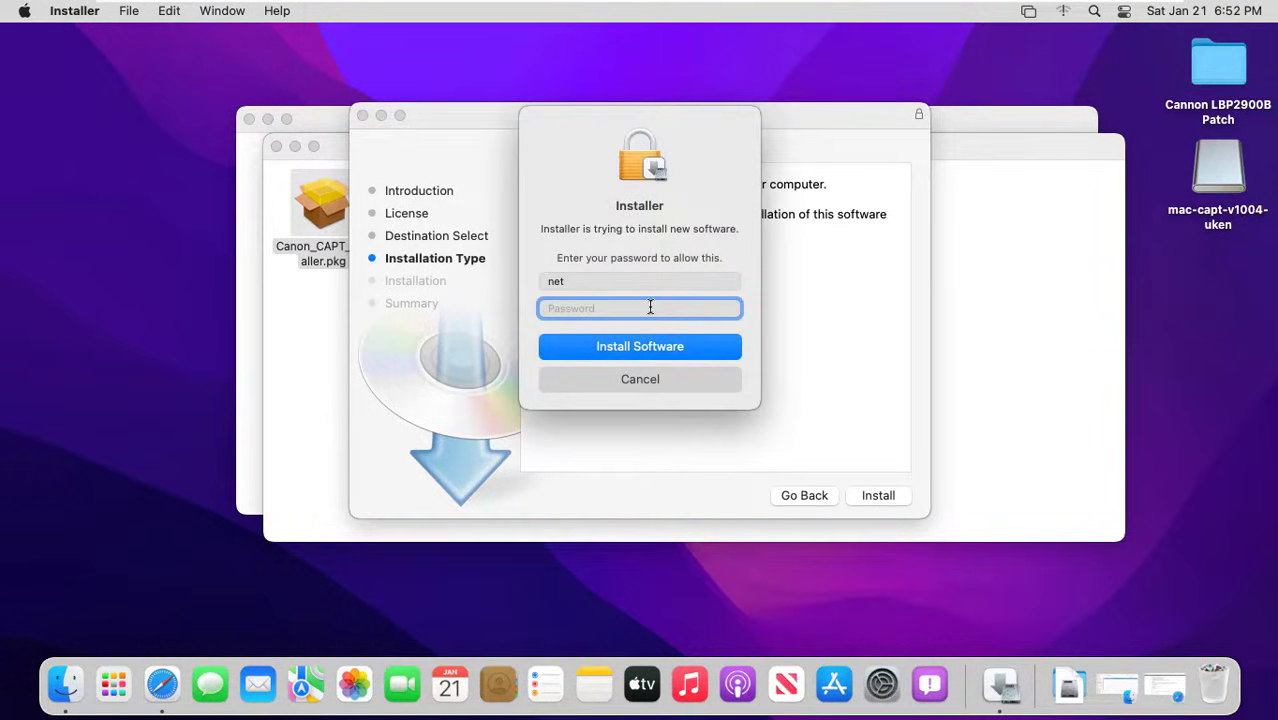
text(a)
click(665, 346)
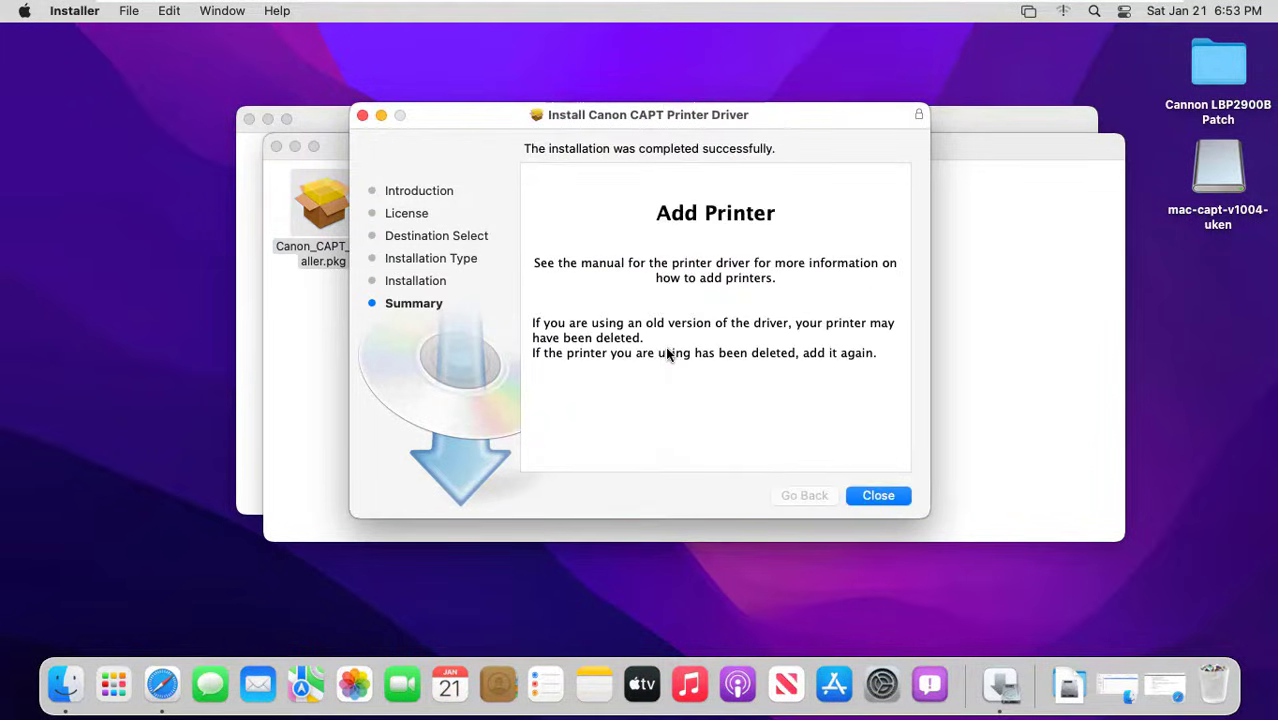
click(879, 495)
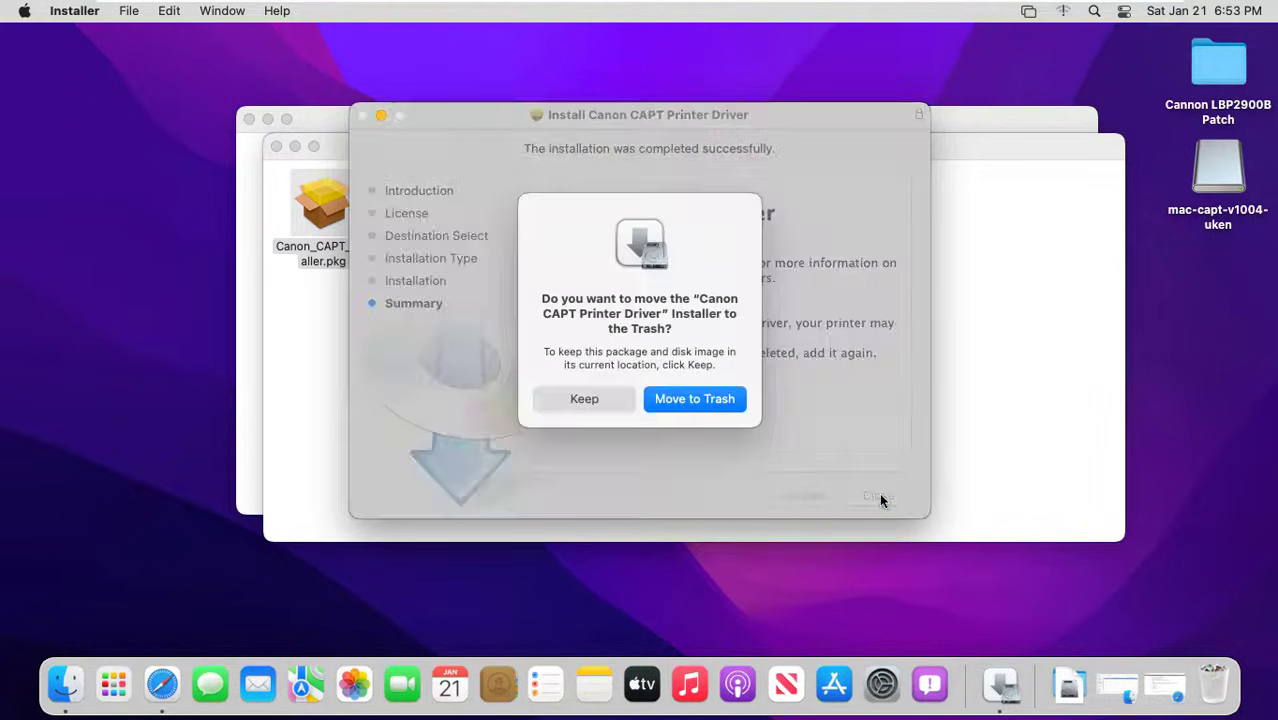
click(698, 406)
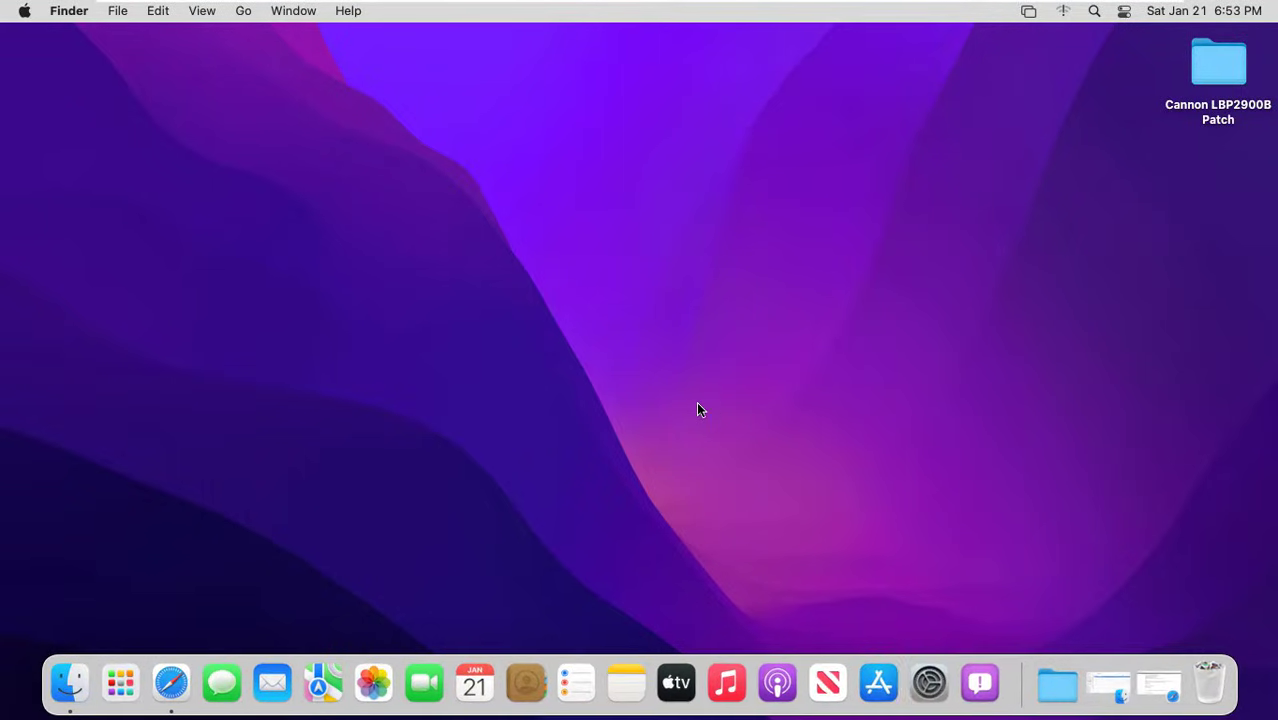
- Open the Library folder on the mac startup disk via the Go menu's Computer location
click(241, 12)
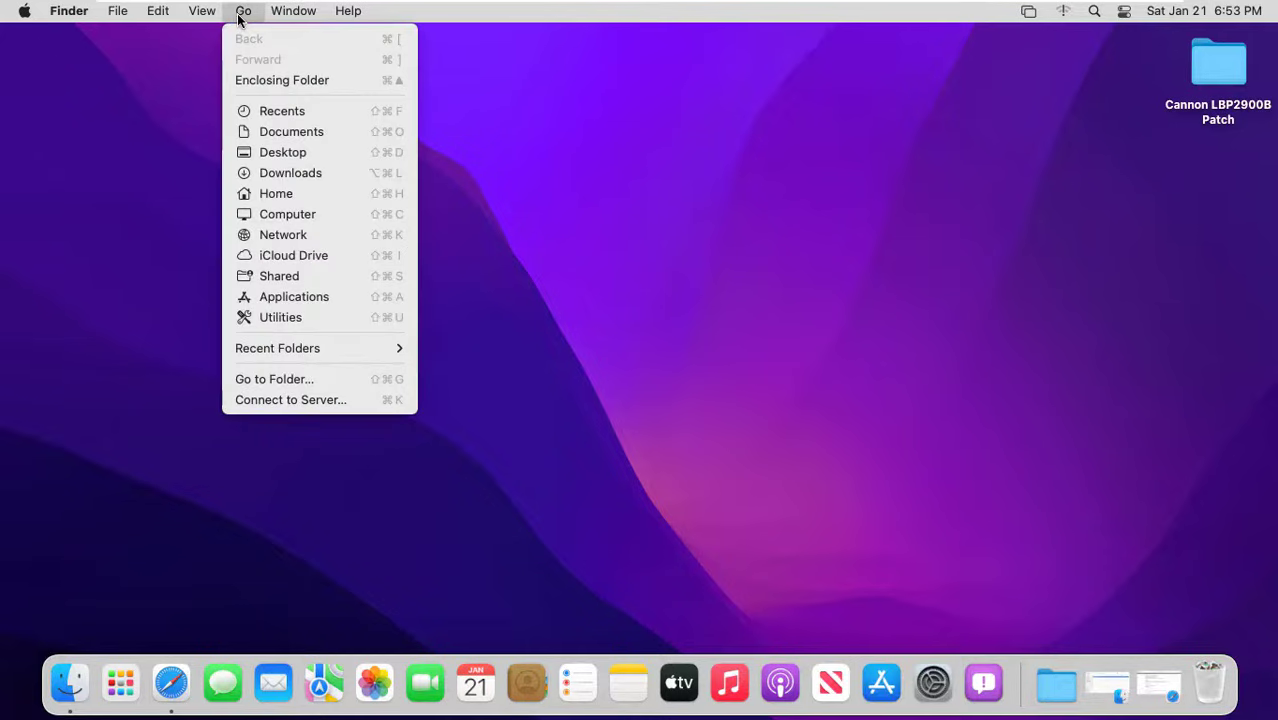
click(275, 216)
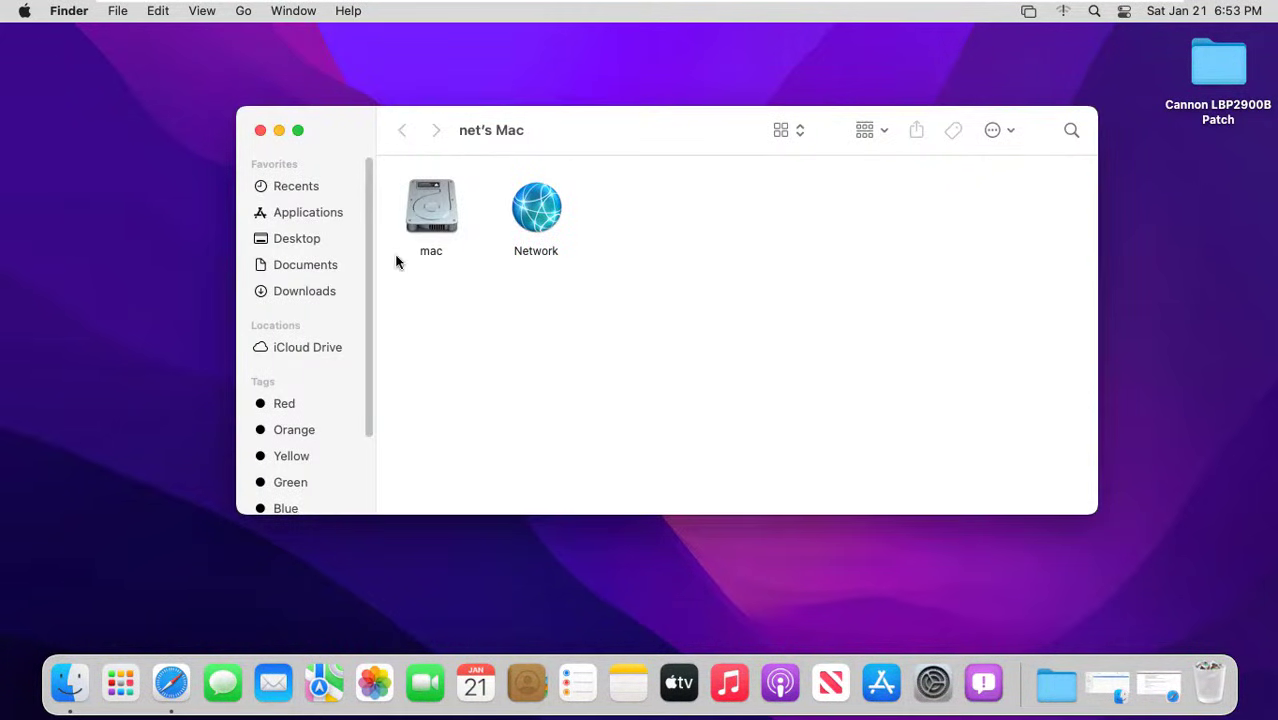
click(421, 217)
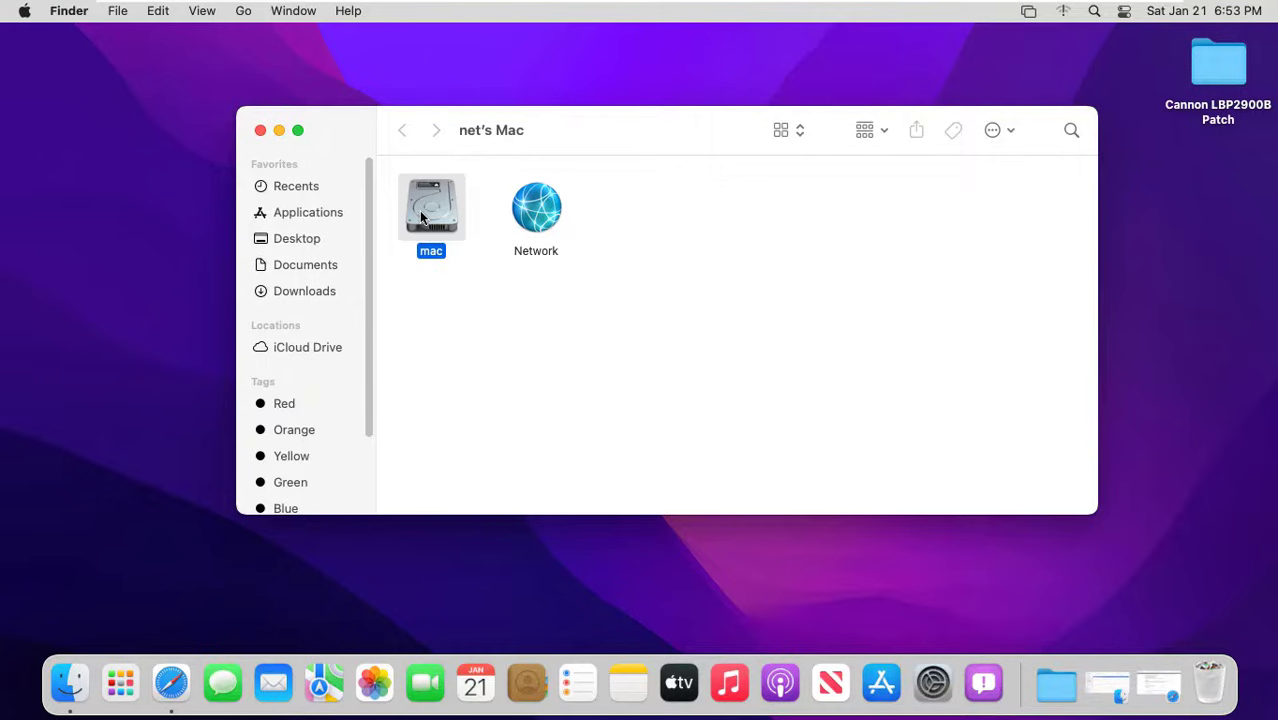
double_click(421, 217)
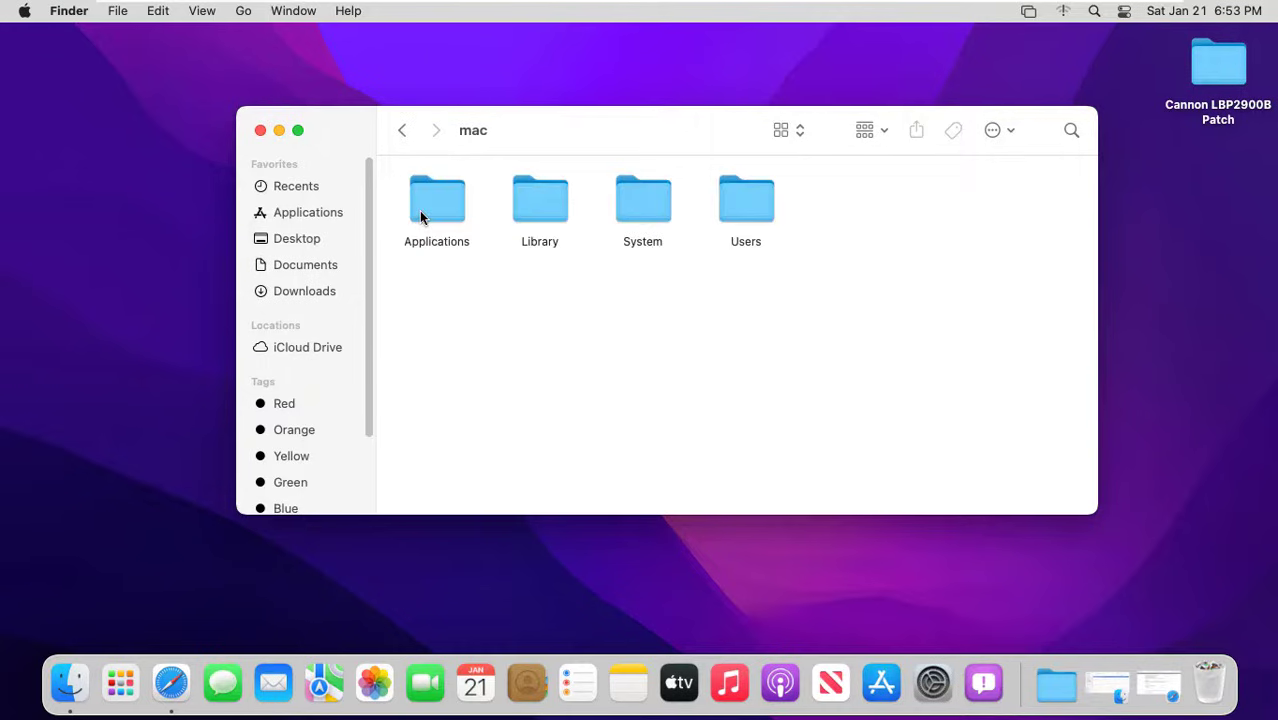
click(543, 212)
double_click(543, 214)
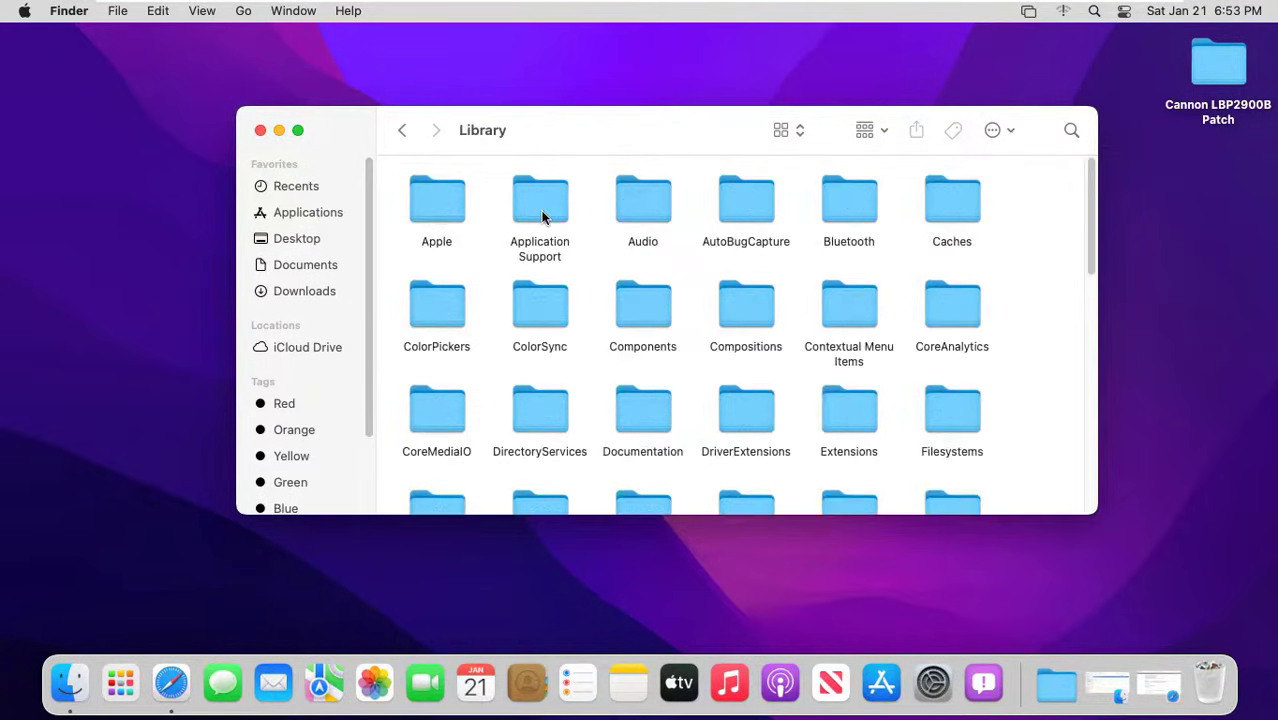
- Open Library > Printers > Canon > CUPSCAPT2 in a full-screen Finder window
click(297, 131)
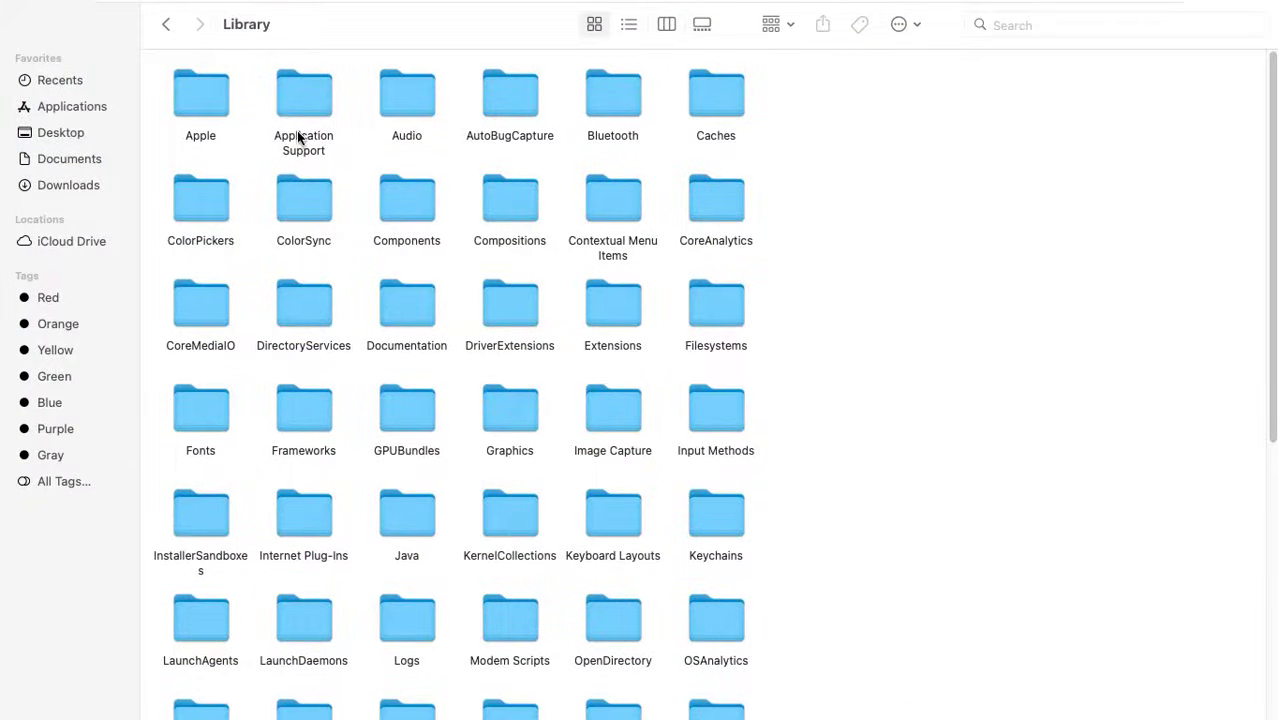
key(p)
click(519, 658)
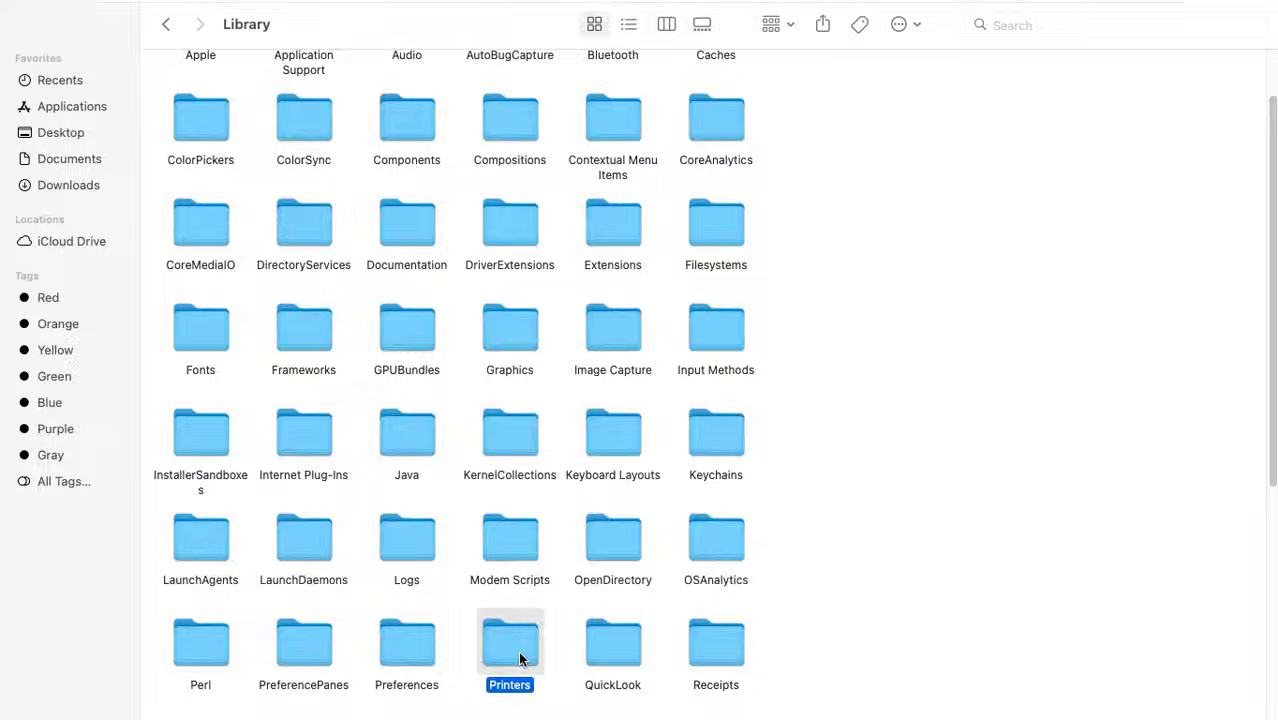
double_click(519, 657)
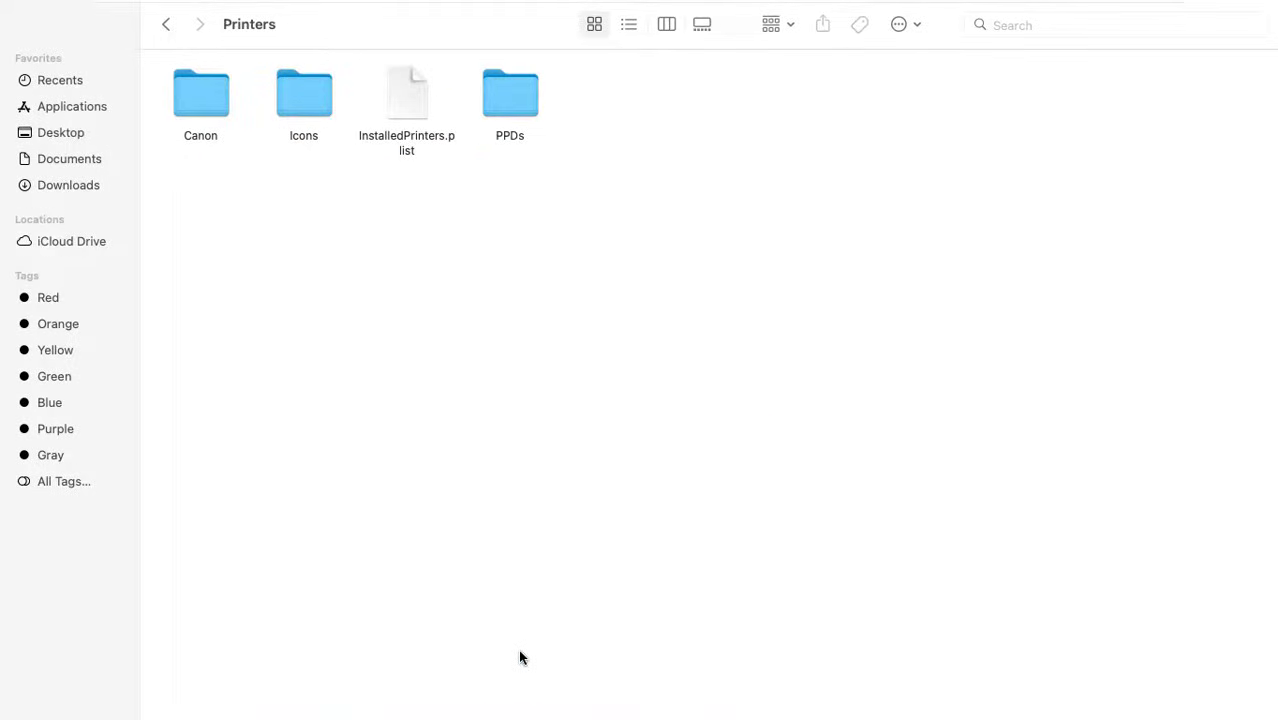
click(196, 106)
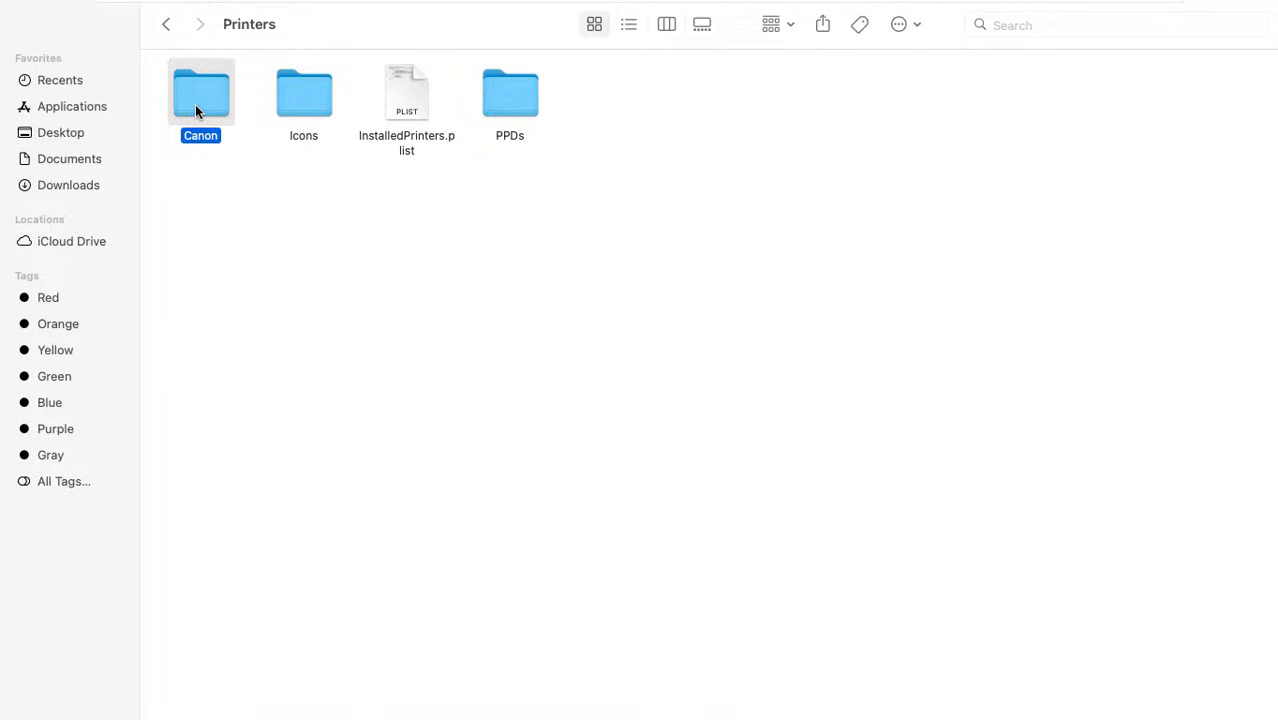
double_click(196, 106)
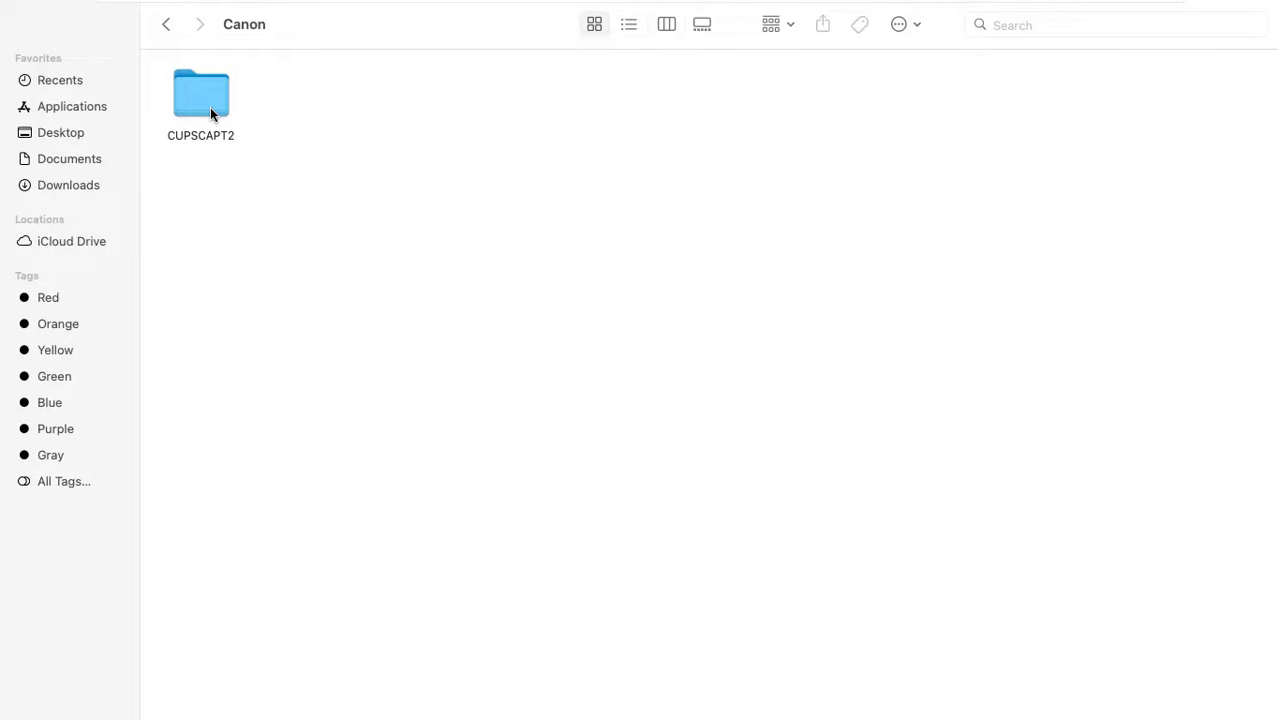
double_click(211, 112)
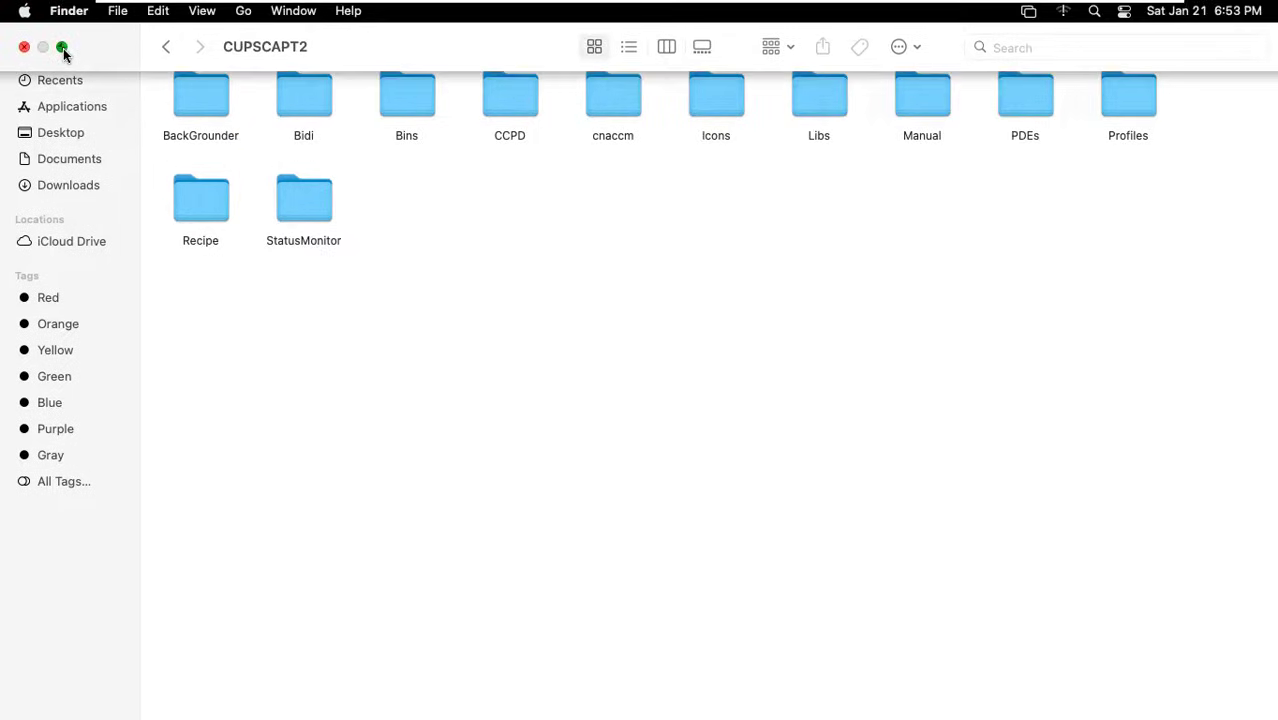
- Exit full screen, move the window up-left and open the Bidi folder
click(62, 48)
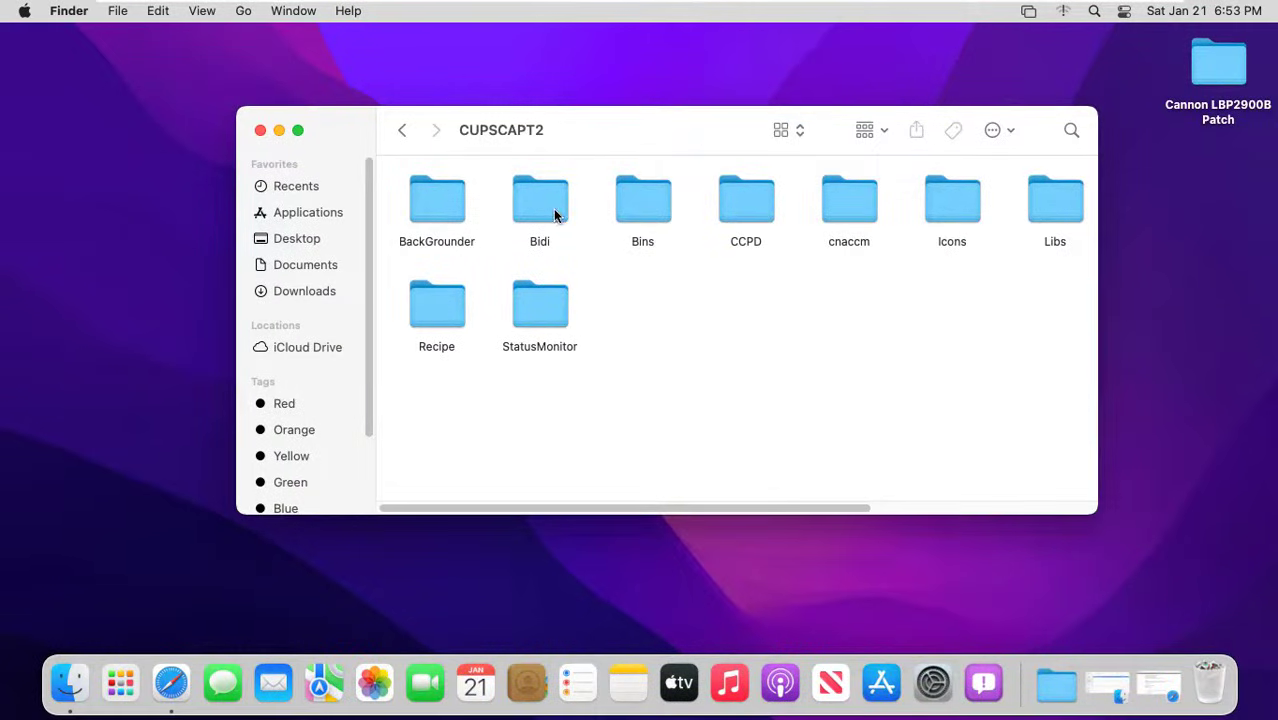
drag(580, 130, 365, 95)
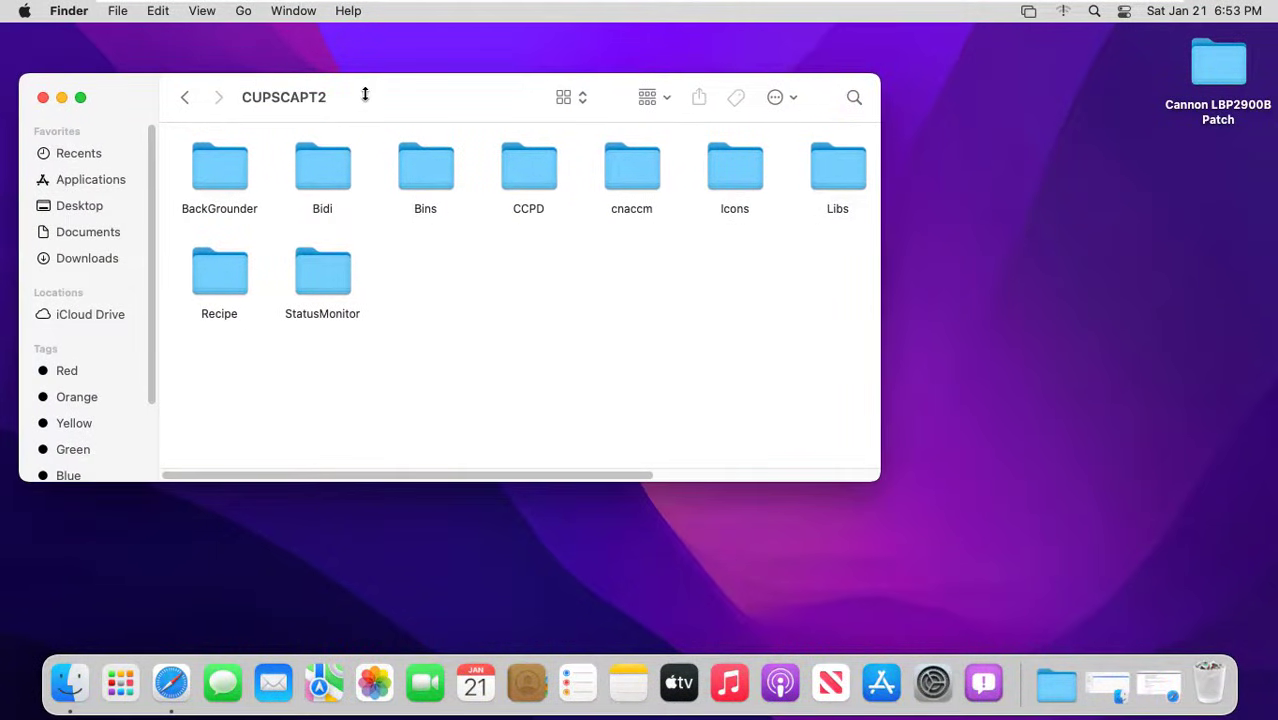
click(323, 170)
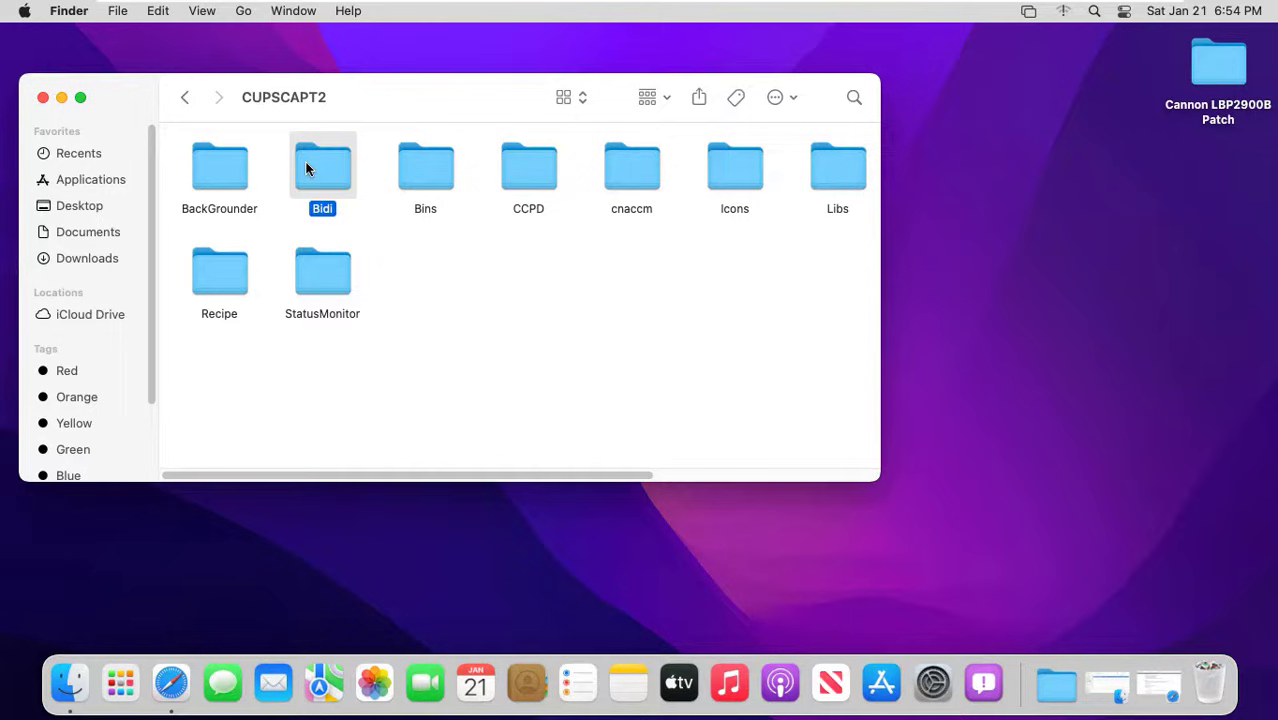
double_click(323, 170)
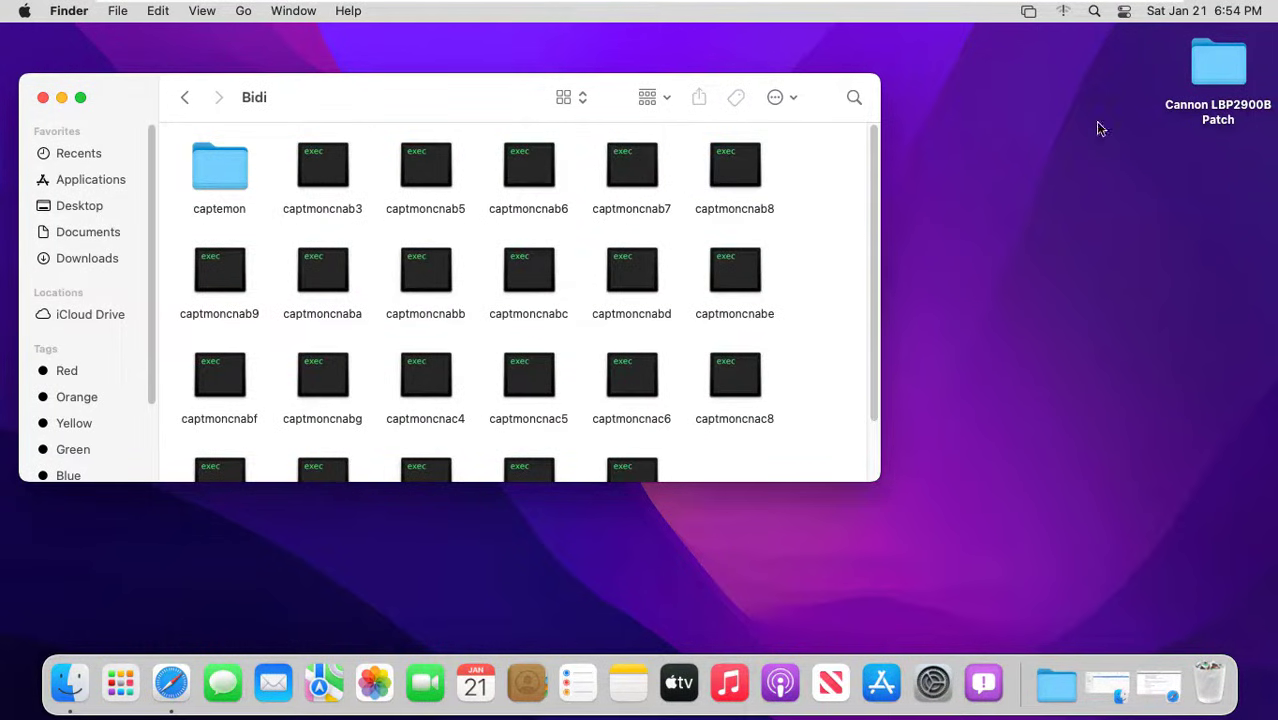
- Replace captmoncnab3 in Bidi with the Cannon LBP2900B Patch copy, authorizing with the admin password
double_click(1216, 68)
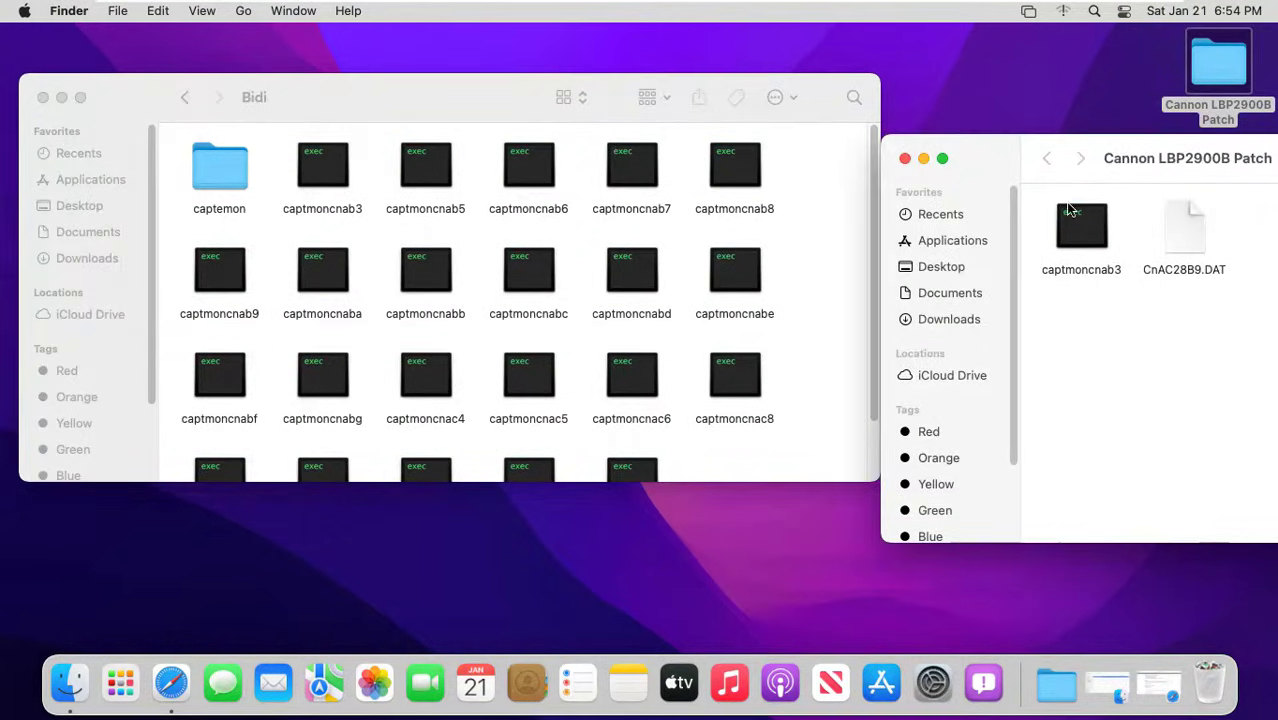
drag(1080, 242, 815, 242)
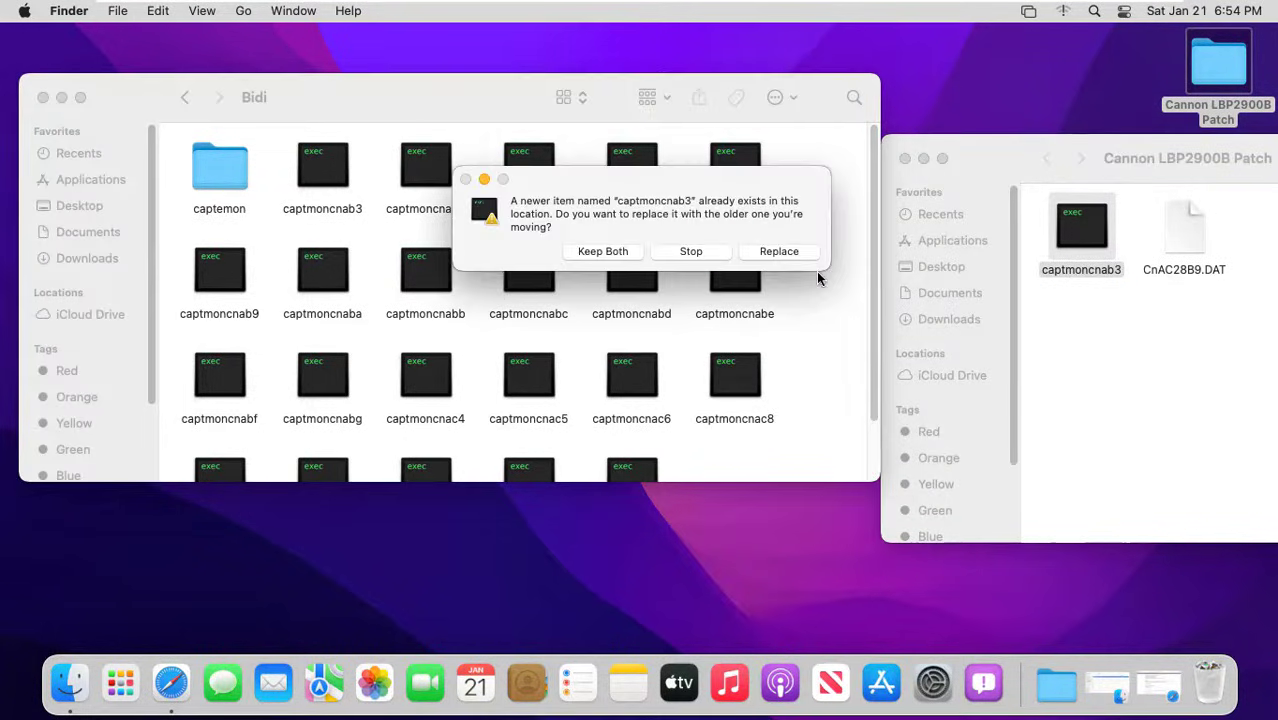
click(784, 251)
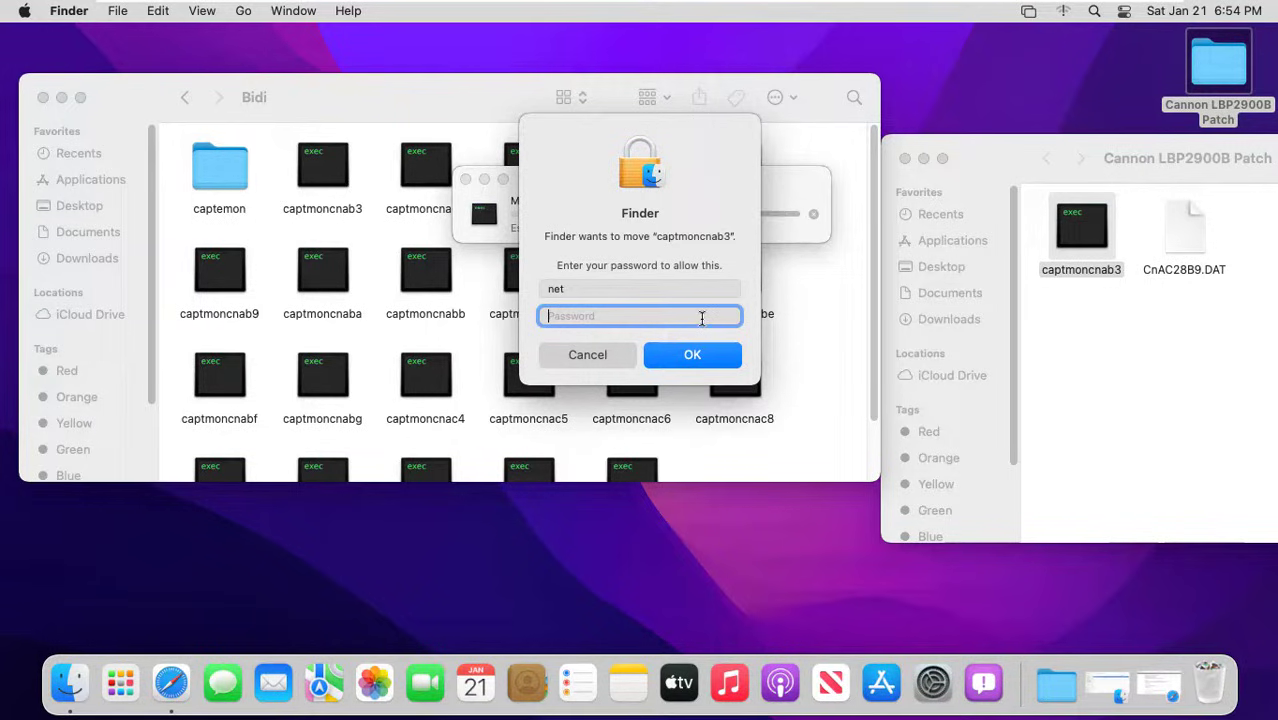
click(724, 358)
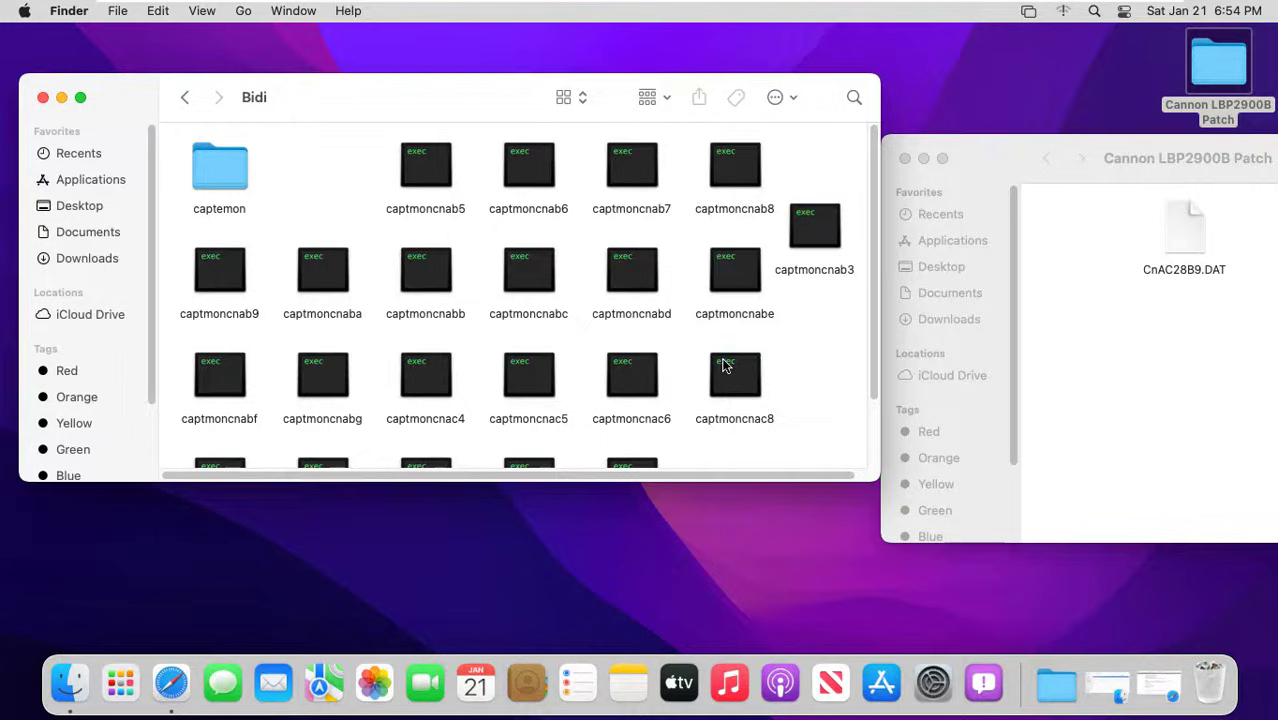
click(184, 99)
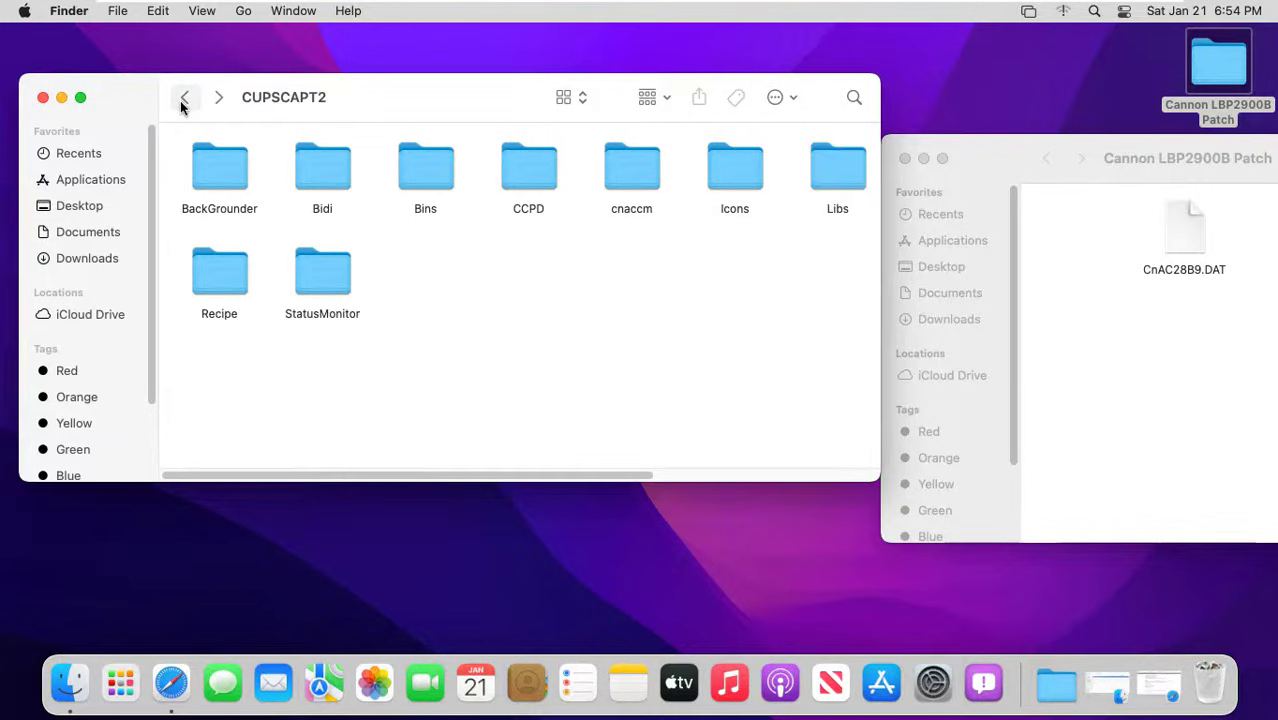
- Replace CnAC28B9.DAT in cnaccm with the patched copy and close the empty patch window
click(636, 168)
double_click(638, 169)
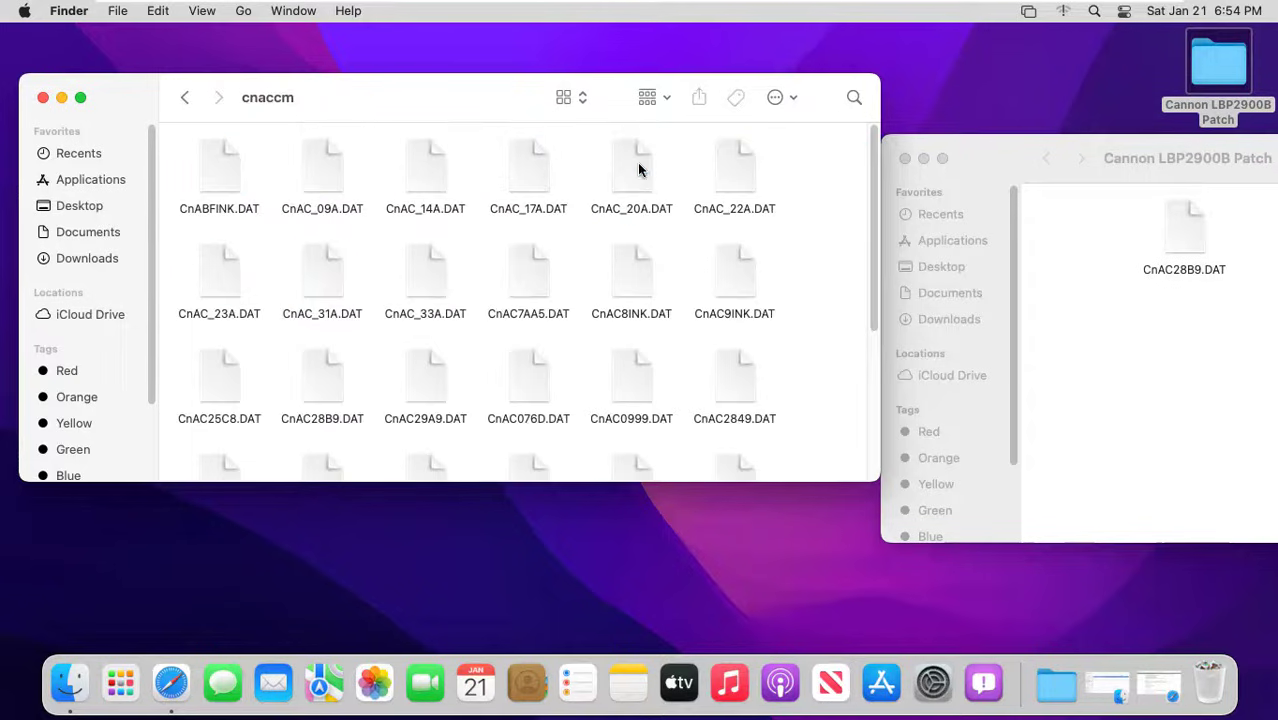
drag(1185, 237, 818, 232)
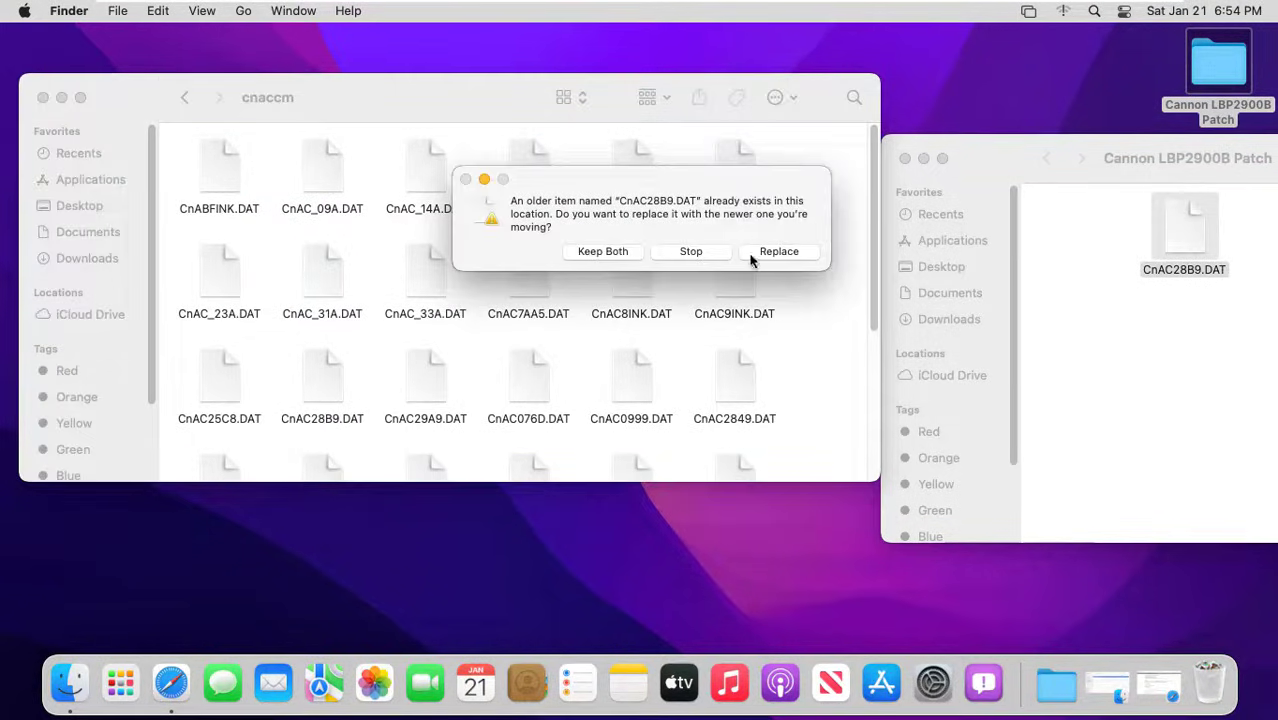
click(780, 252)
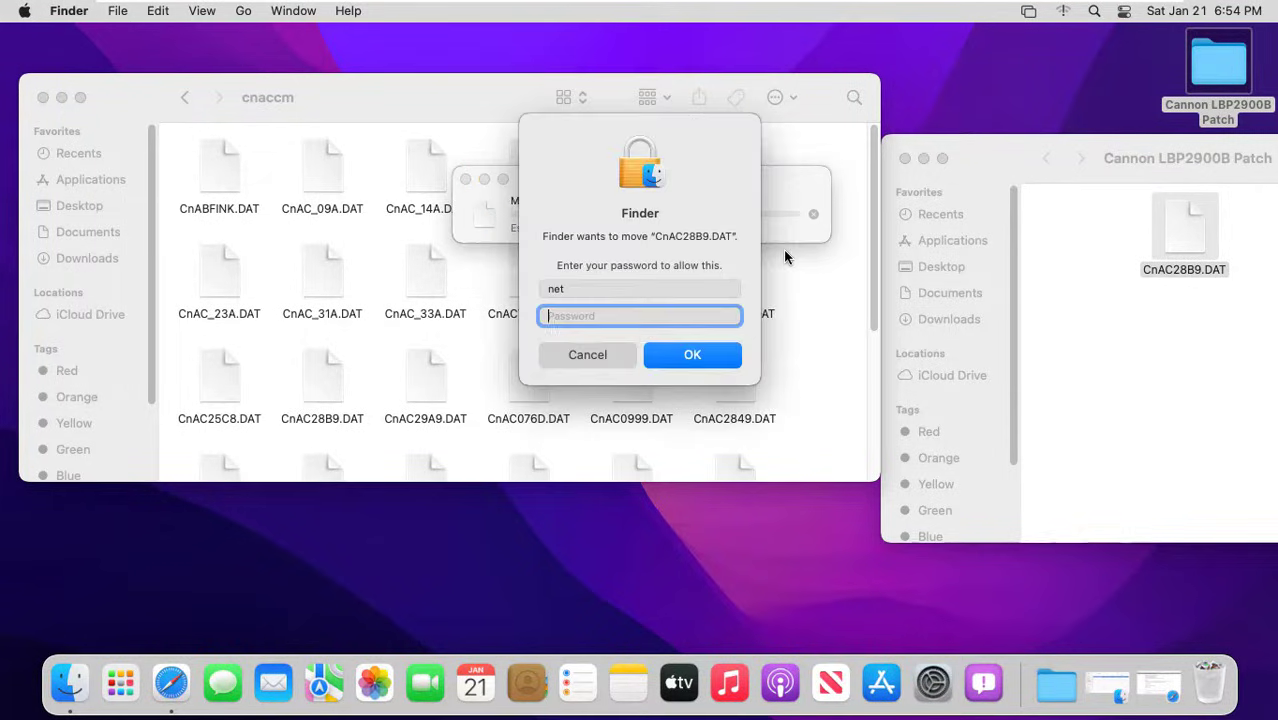
text(••)
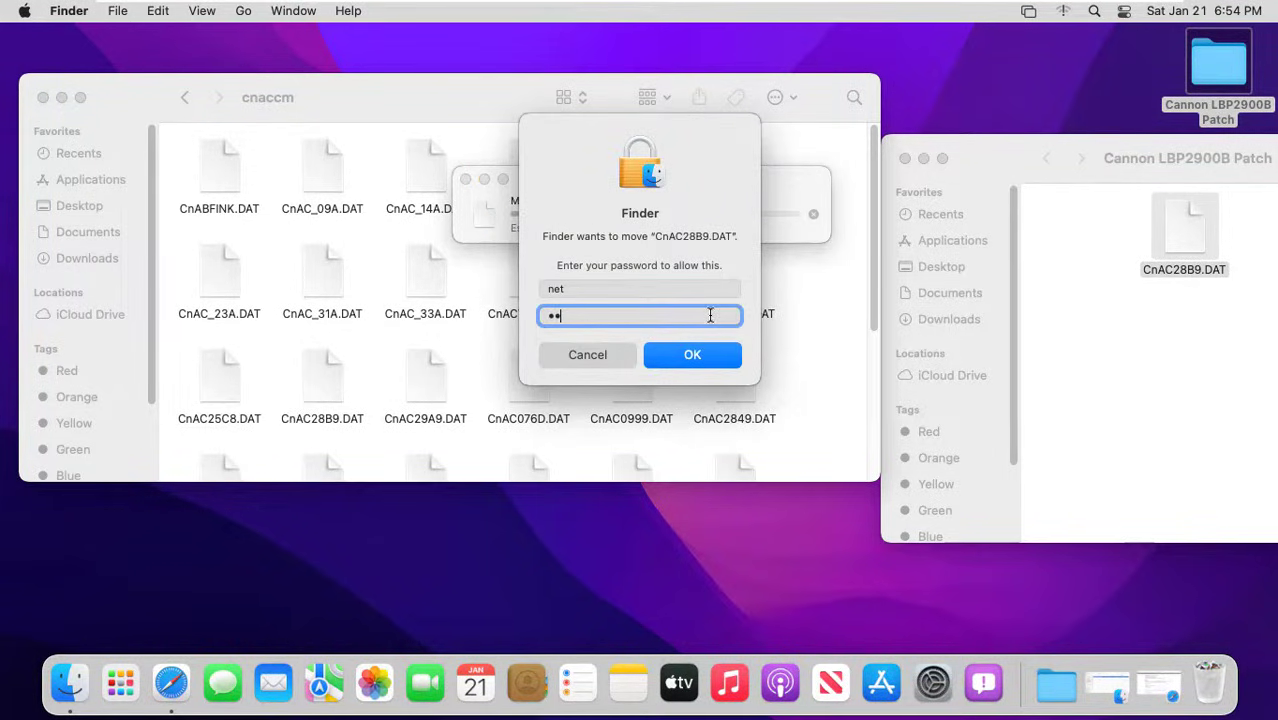
text(••)
click(692, 354)
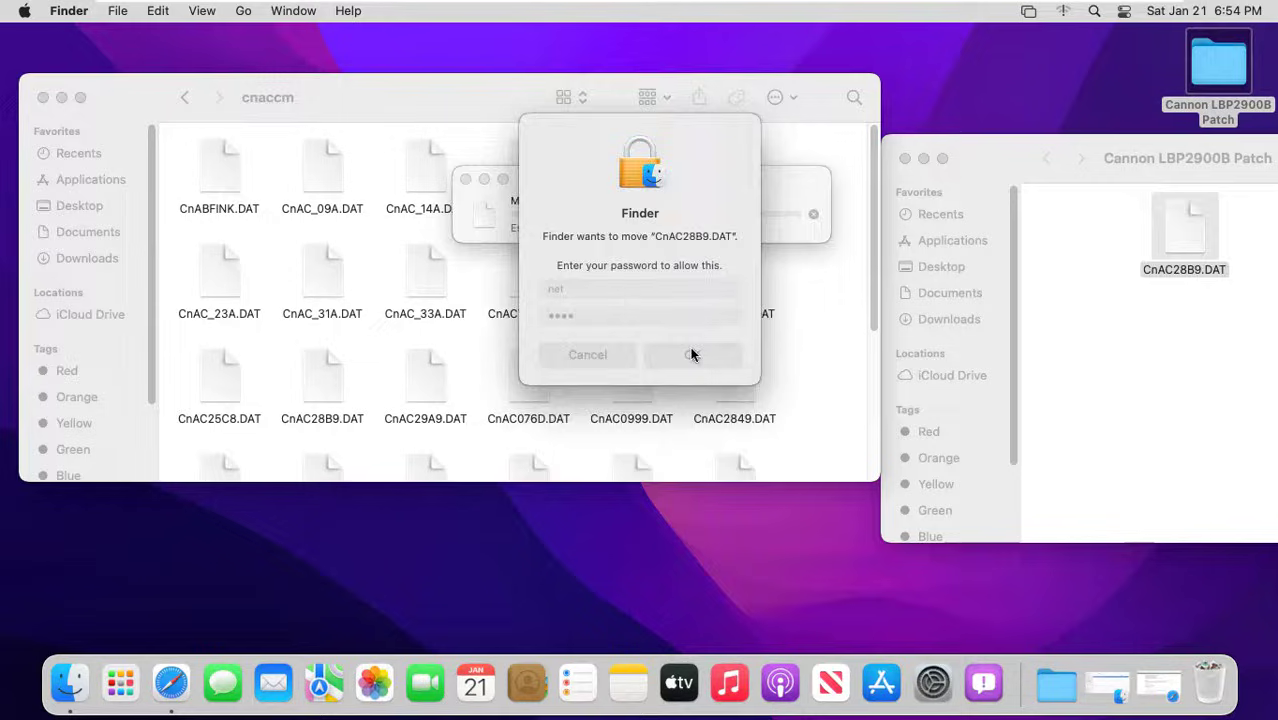
click(937, 160)
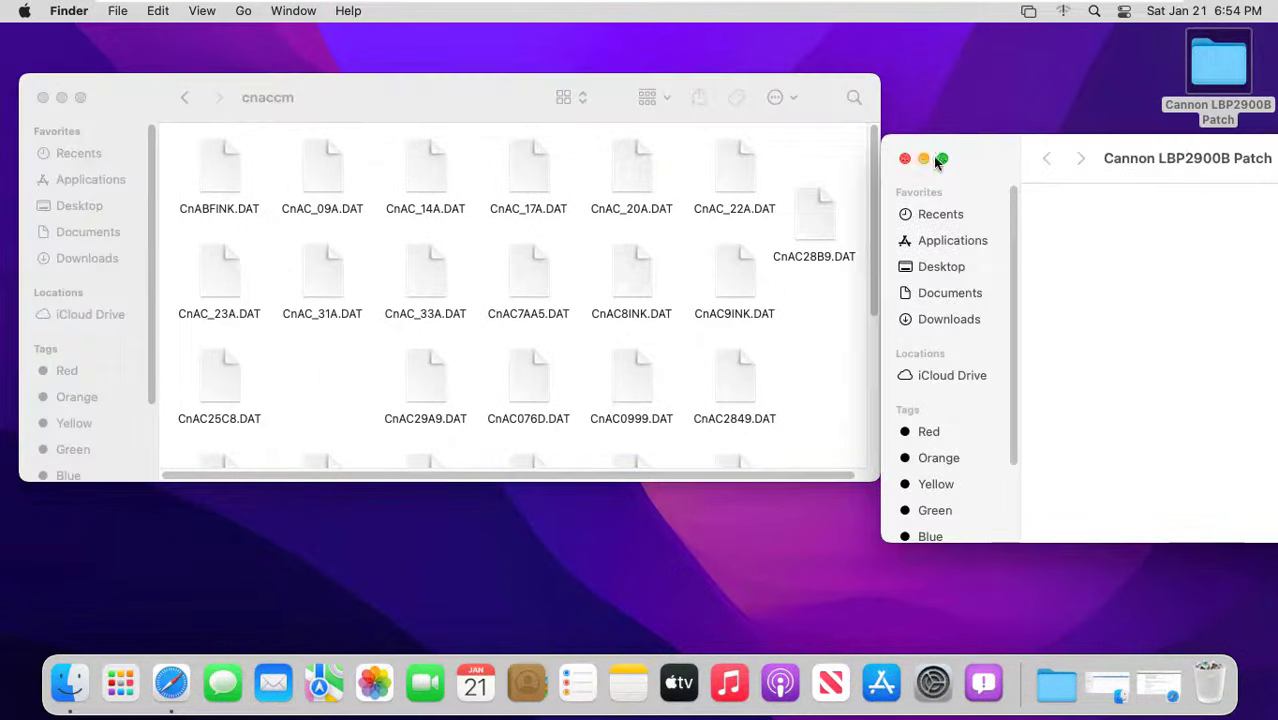
click(905, 159)
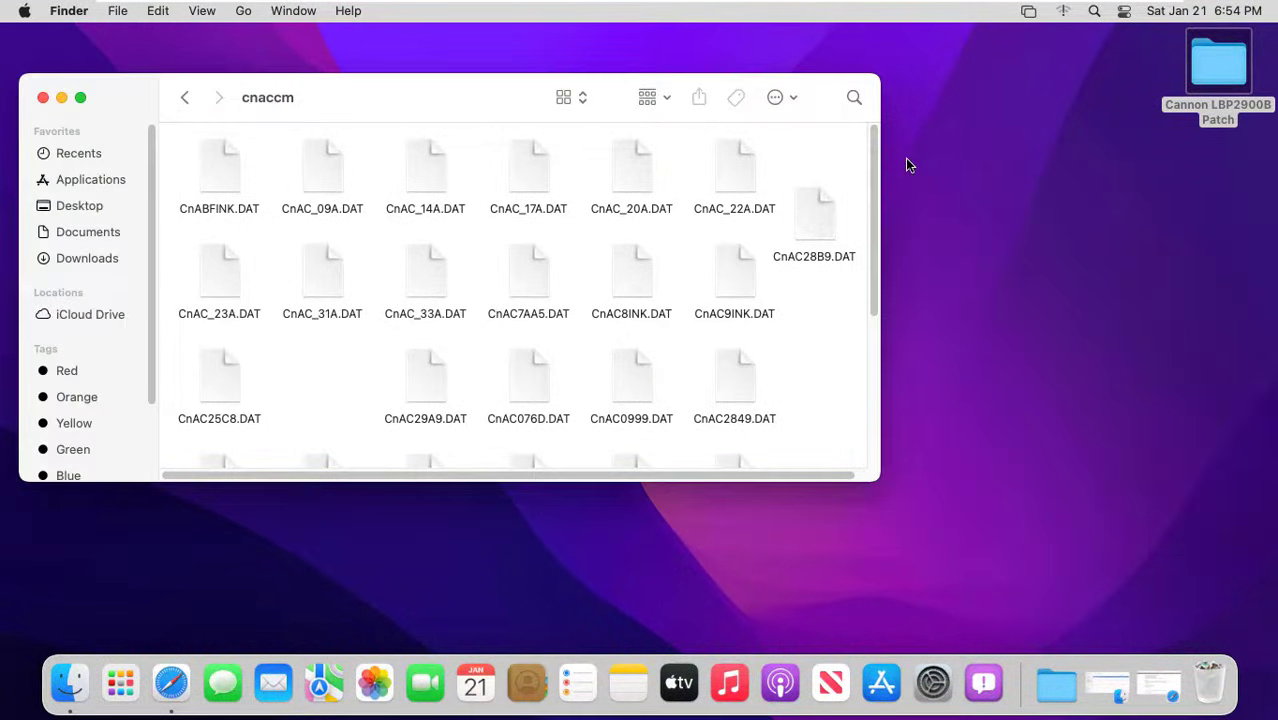
- Reopen Bidi, place captmoncnab3 beside captemon, and search Spotlight for 'terminal'
click(185, 97)
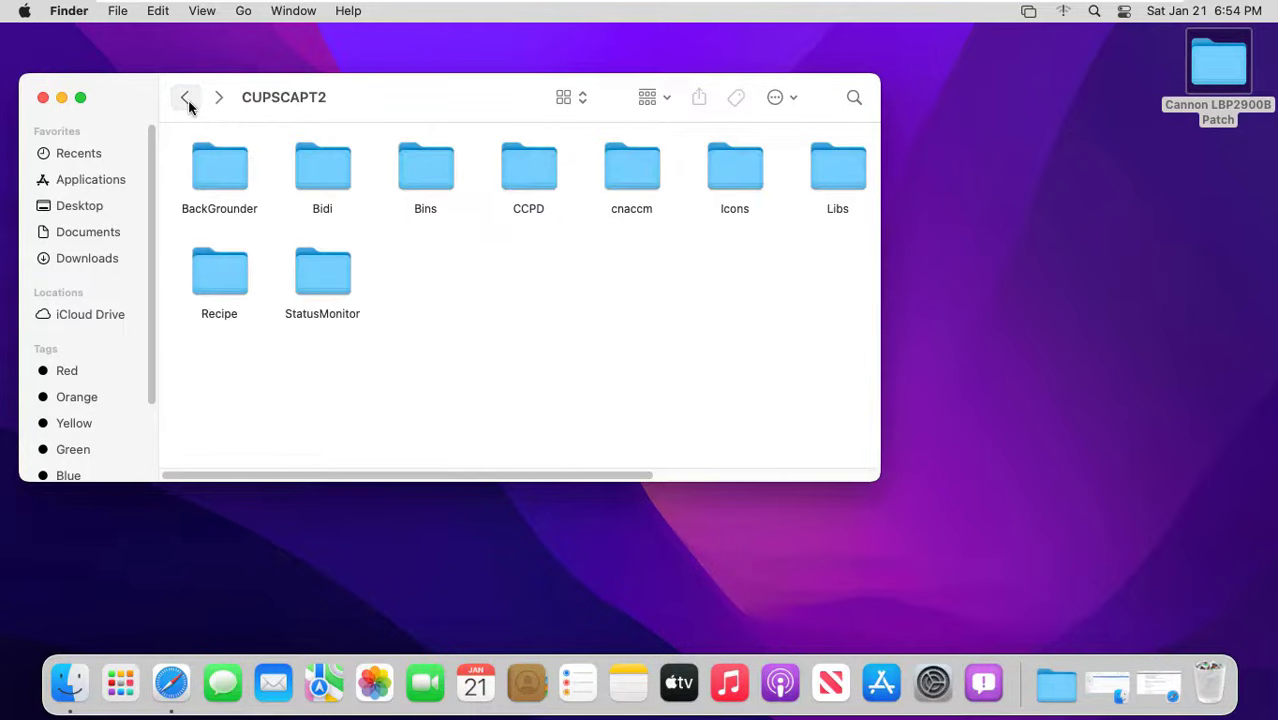
double_click(329, 175)
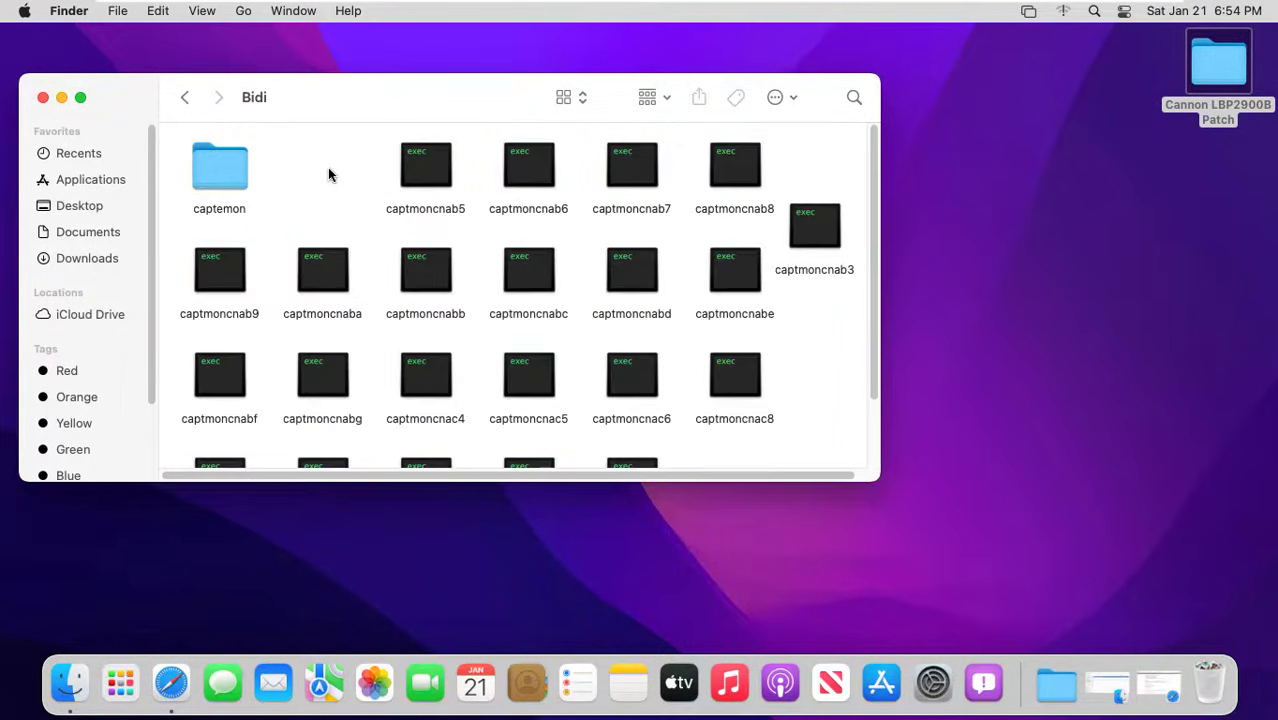
mouse_move(833, 257)
mouse_down()
mouse_move(335, 183)
mouse_move(352, 192)
mouse_up()
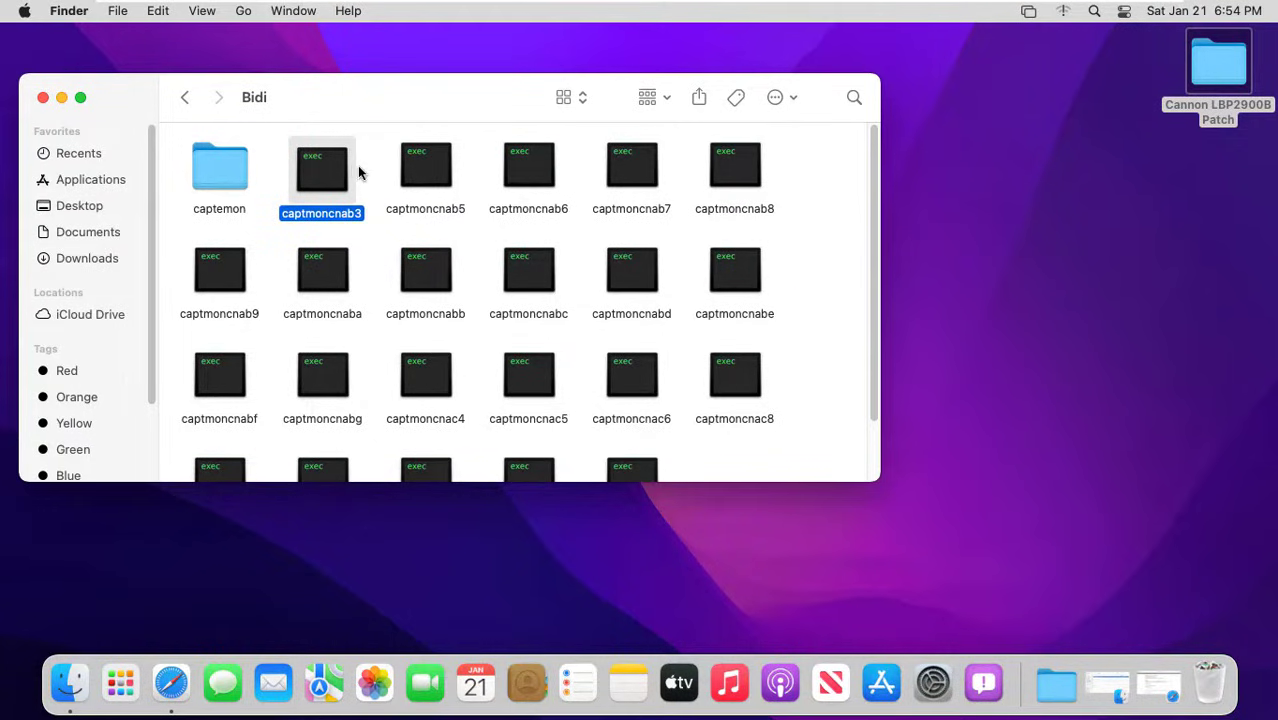
click(1095, 13)
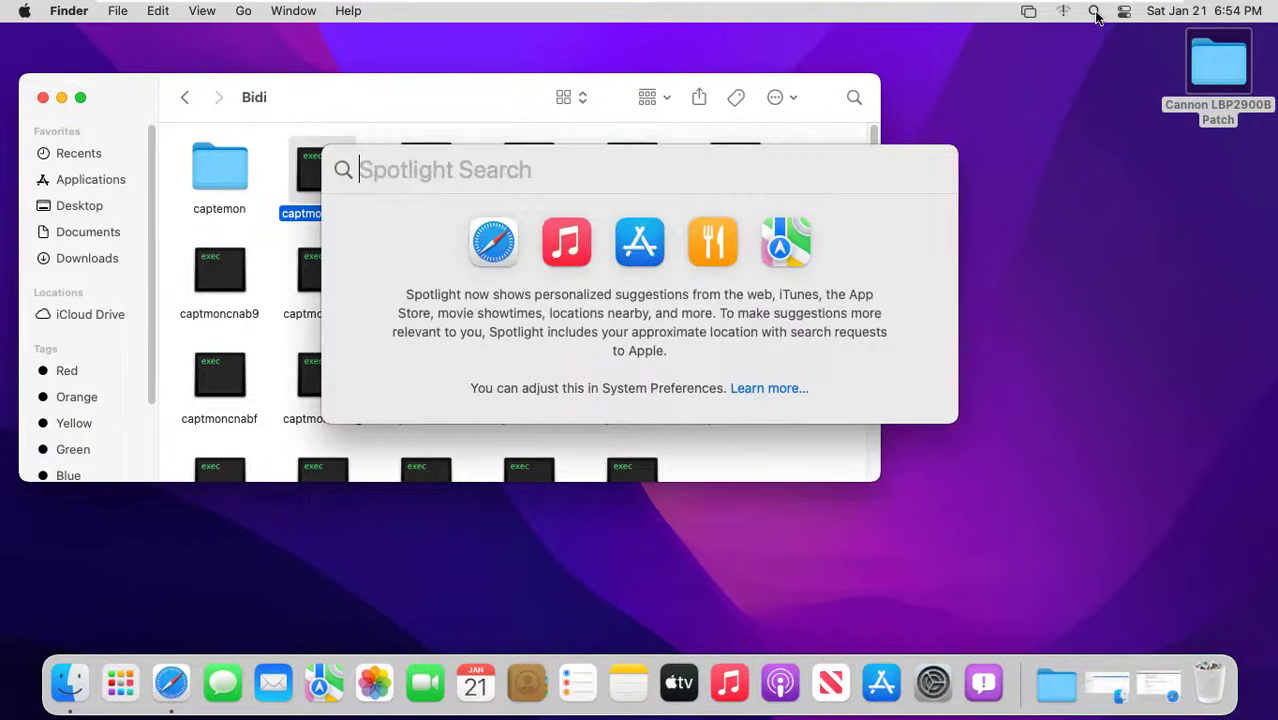
text(ter)
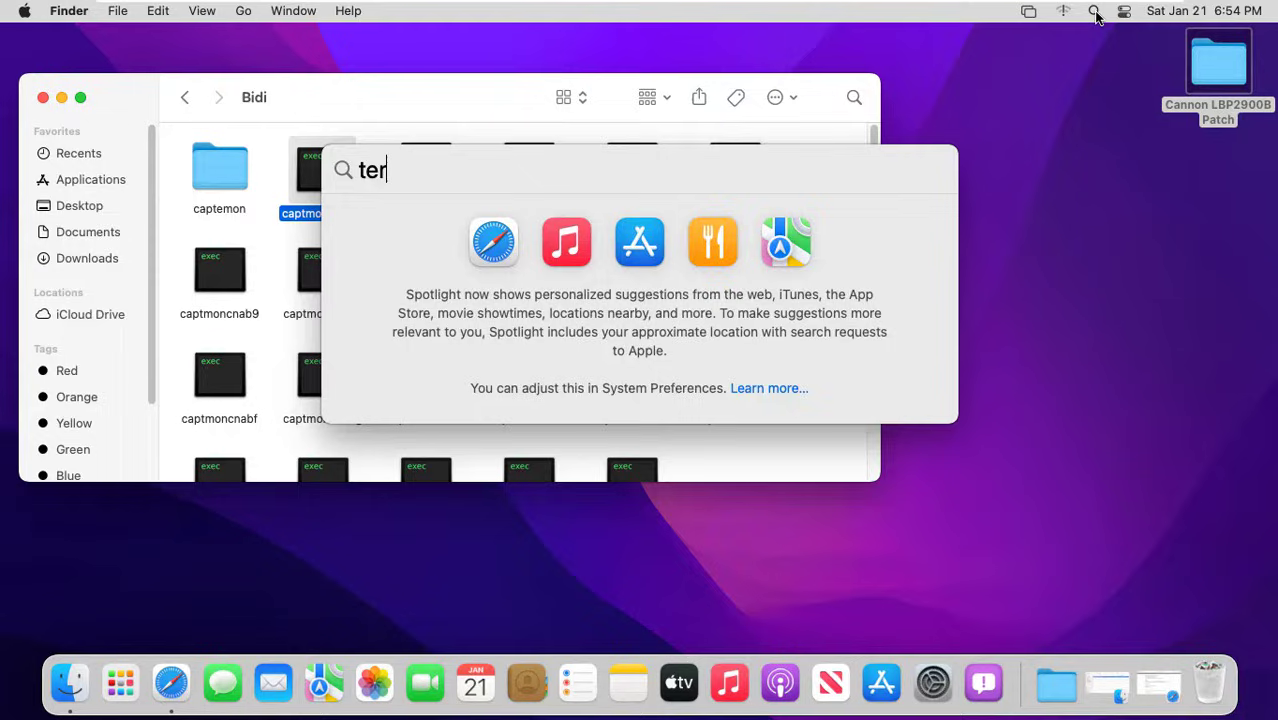
text(minal)
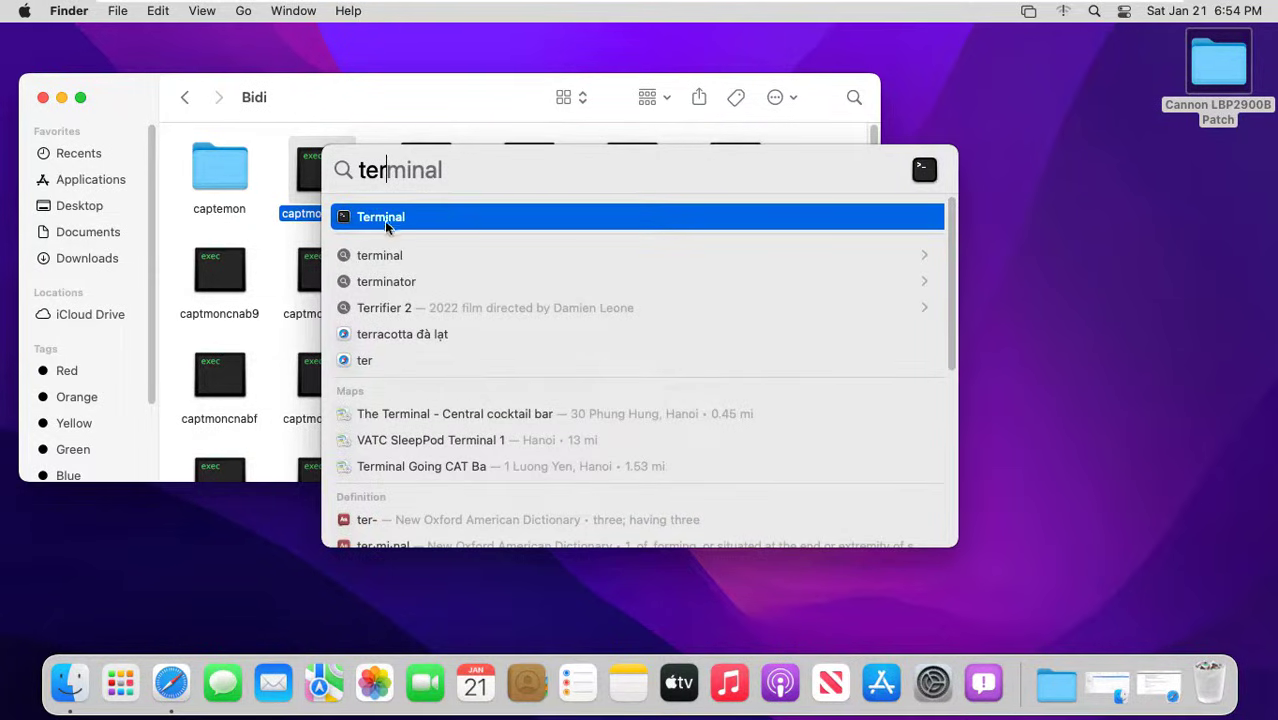
- In Terminal, run 'xattr -cr' on the captmoncnab3 file, then close the Terminal window
click(397, 224)
text(xa)
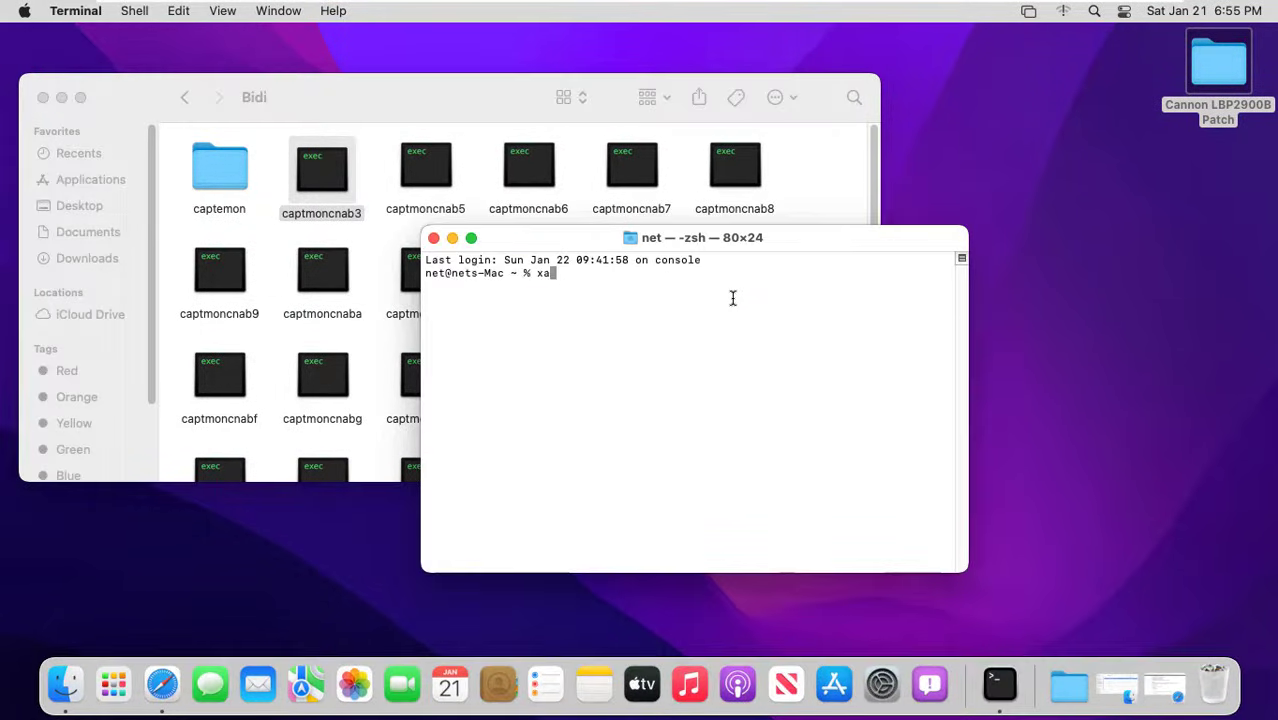
text(ttr )
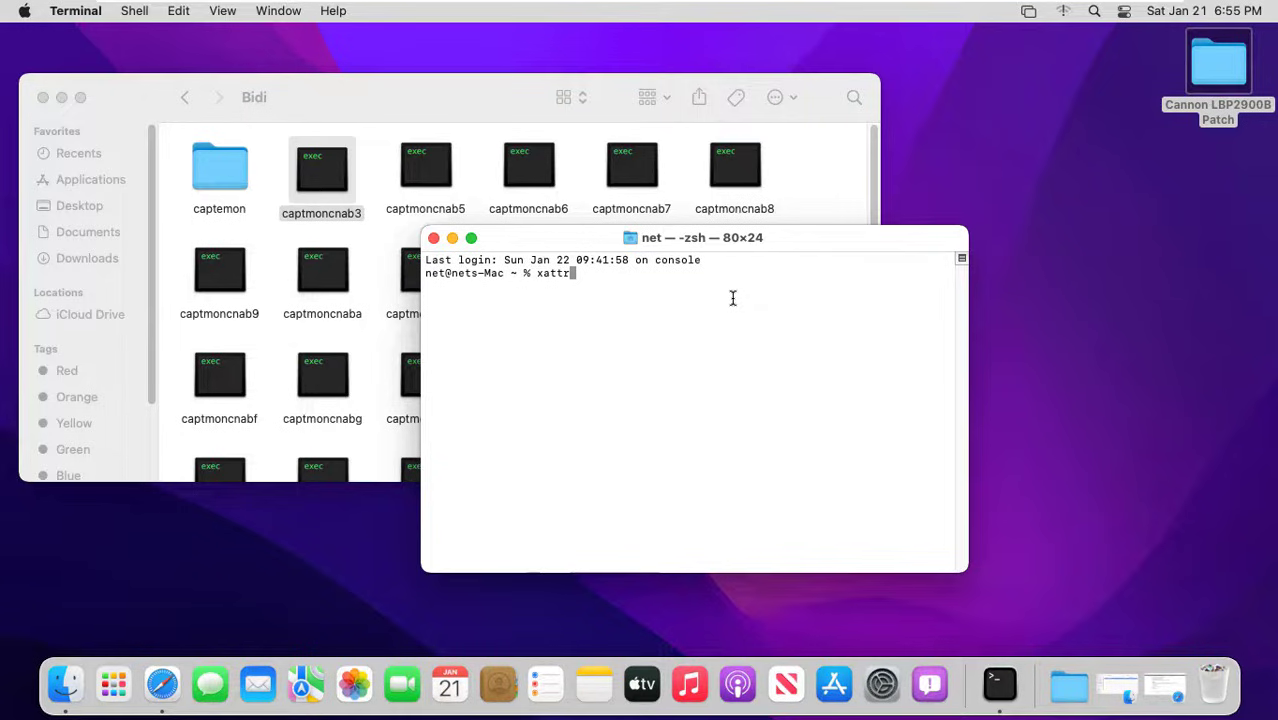
text(-cr)
mouse_move(321, 177)
mouse_down()
mouse_move(456, 271)
mouse_move(676, 308)
mouse_move(700, 330)
mouse_up()
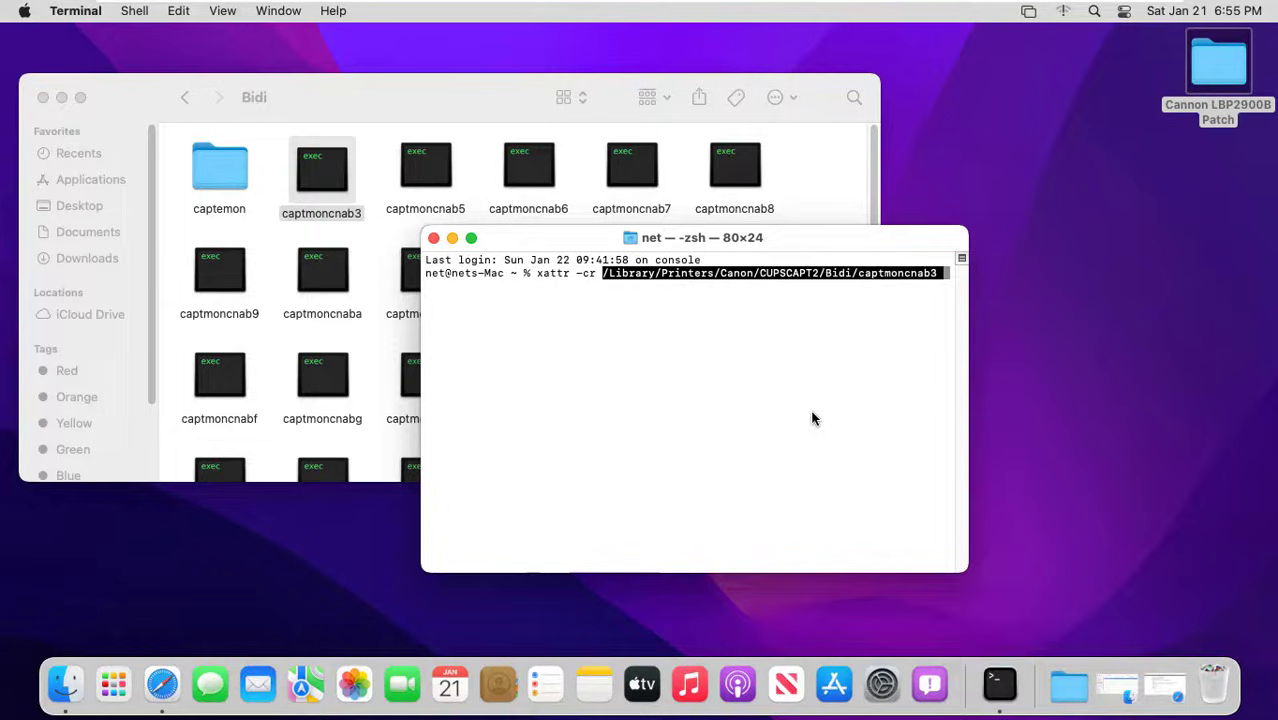
key(Return)
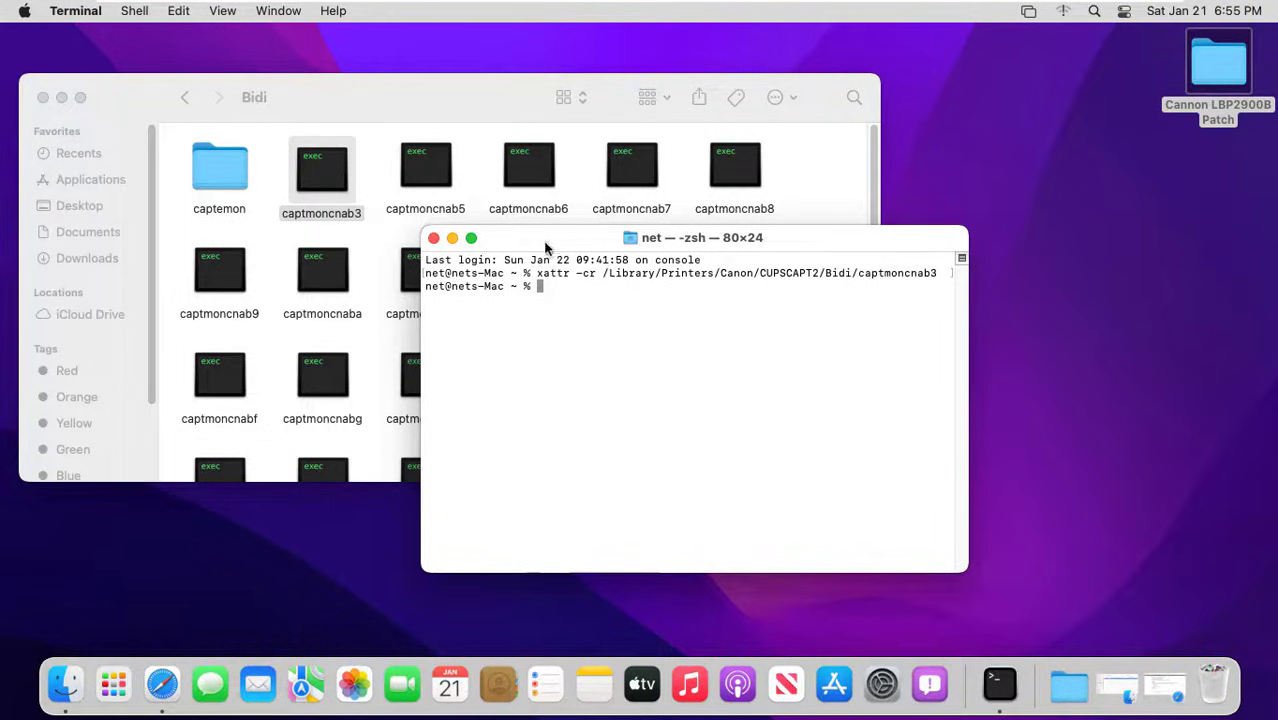
click(433, 238)
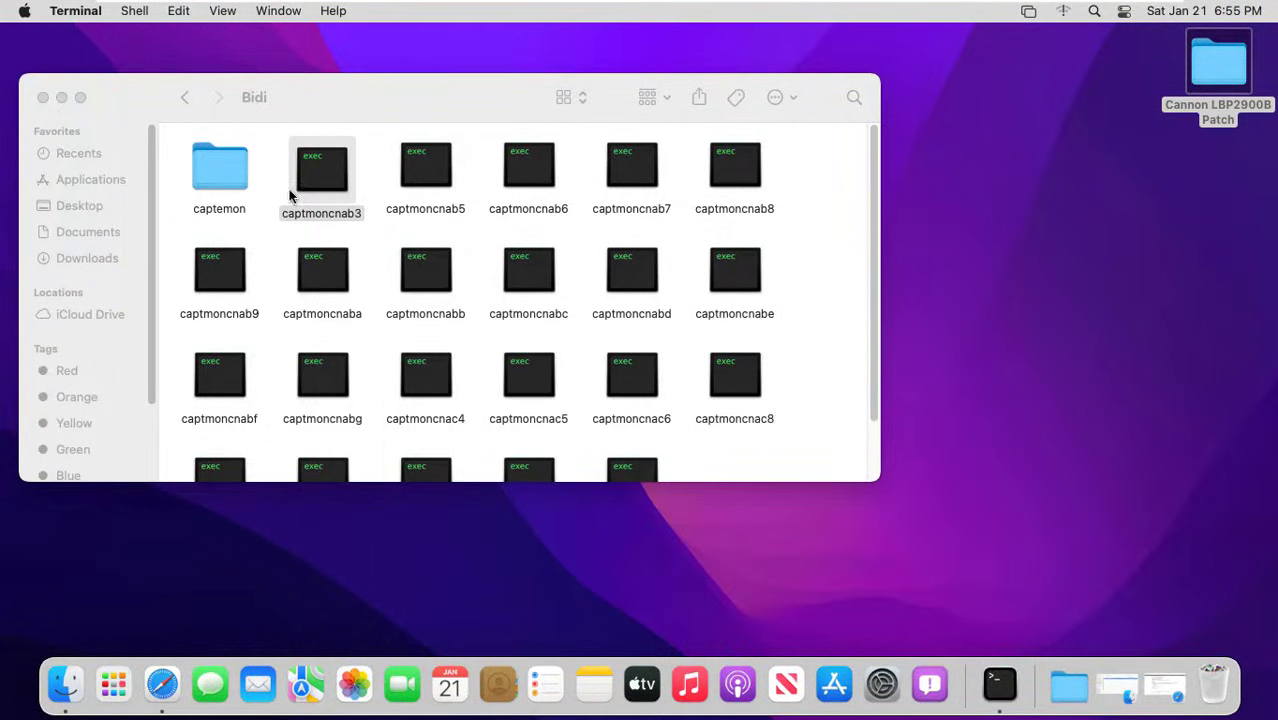
- Close the Finder window and open Printers & Scanners from System Preferences via the Apple menu
click(42, 97)
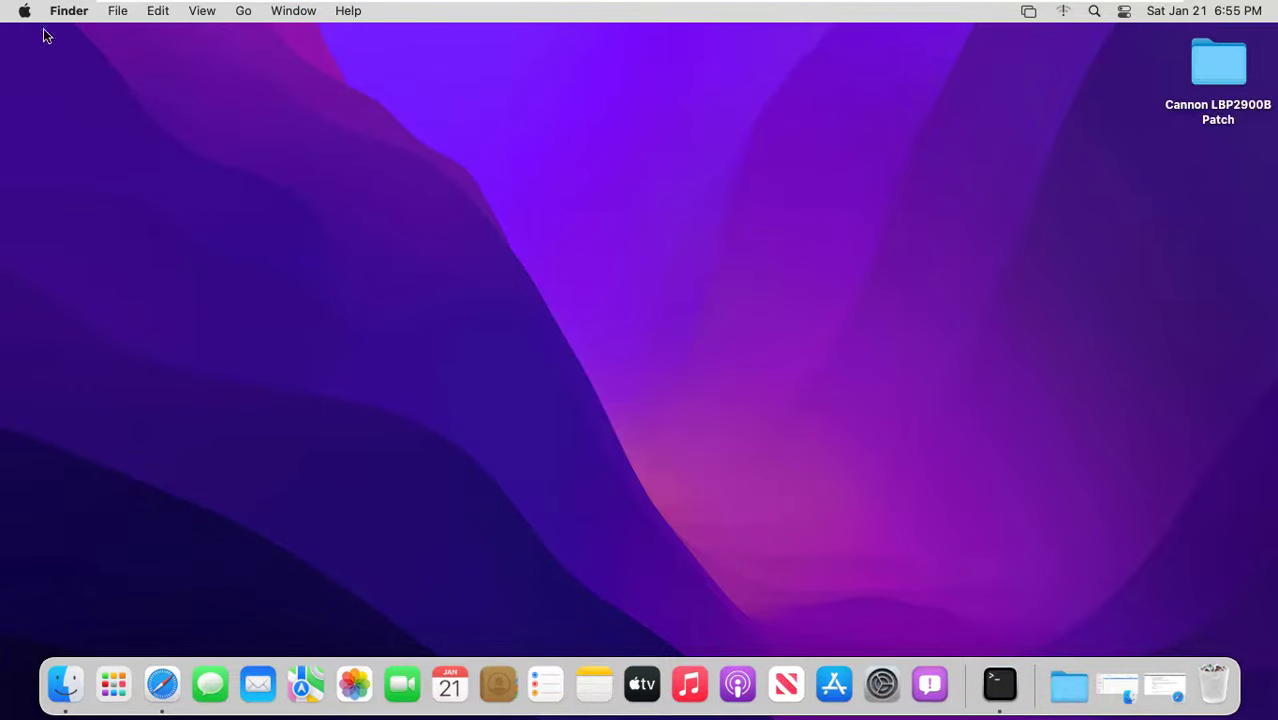
click(25, 11)
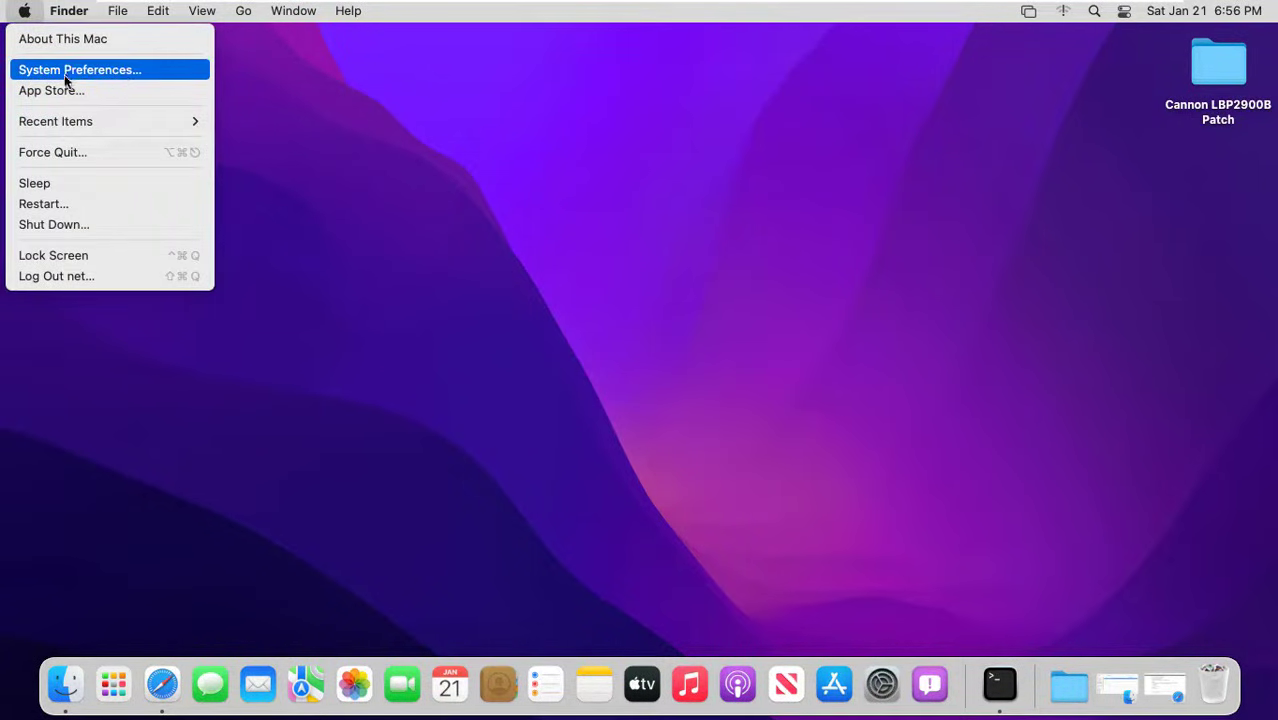
click(120, 72)
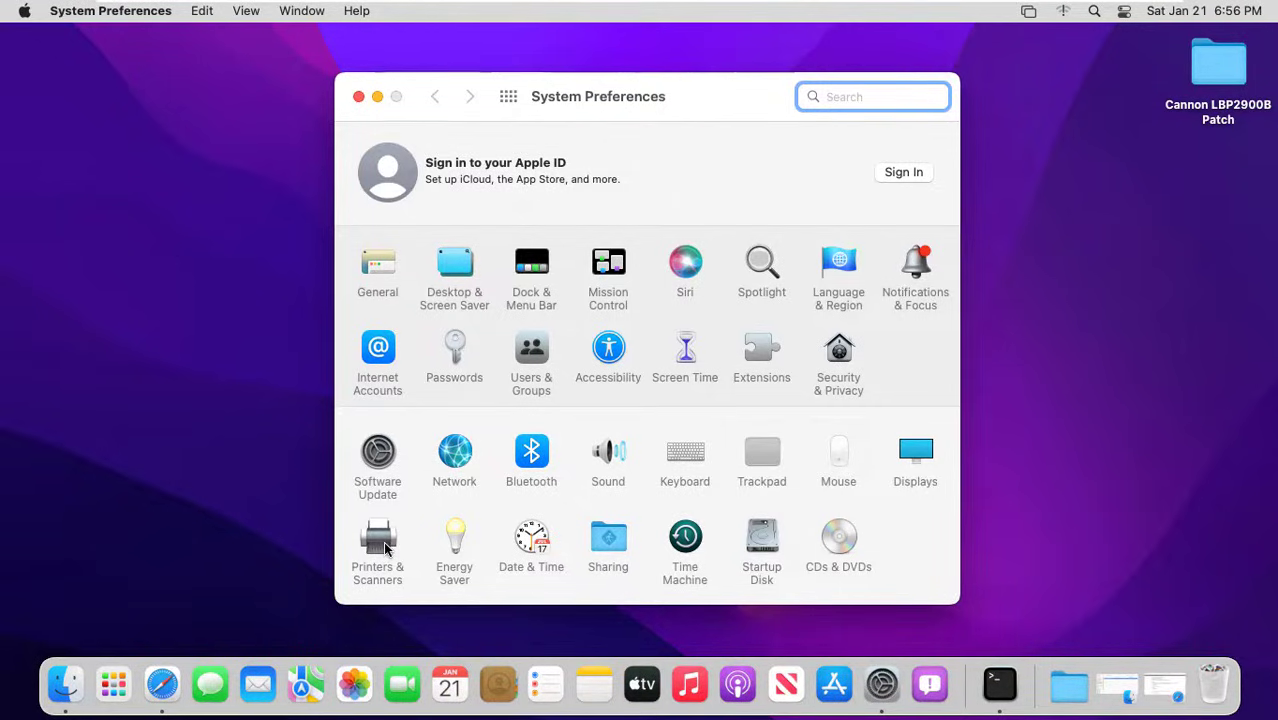
click(385, 547)
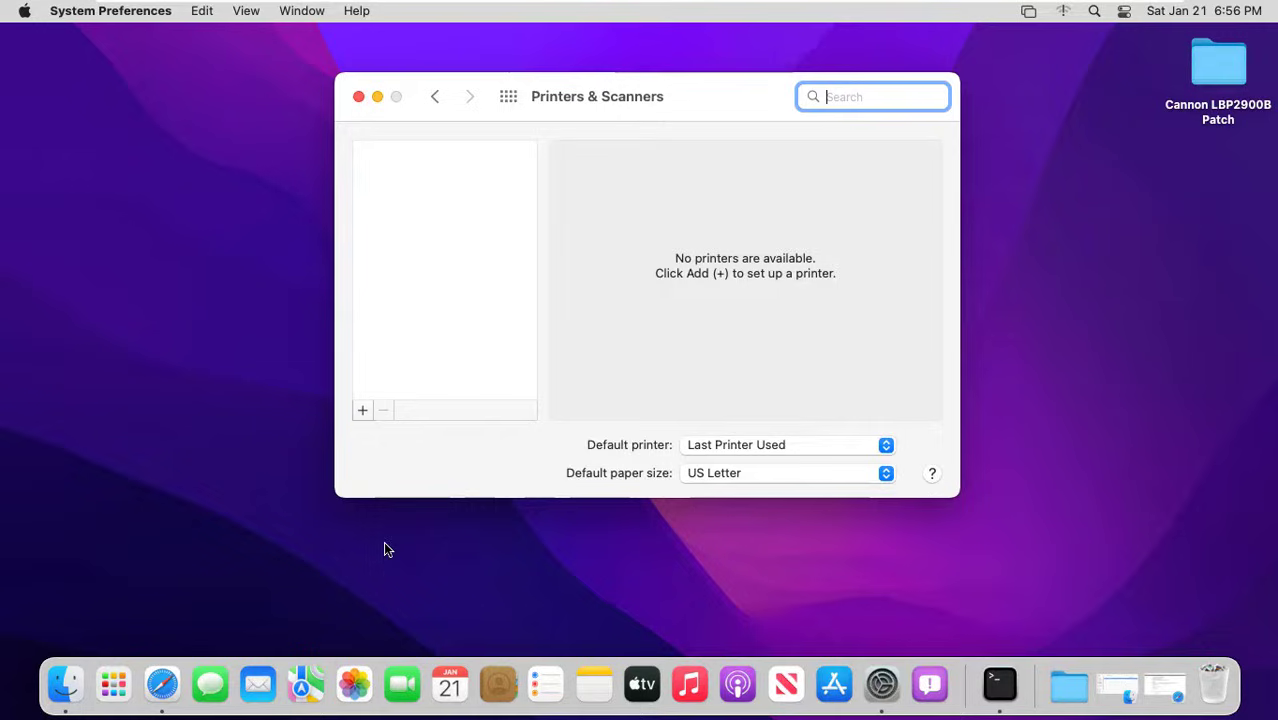
- Add the USB Canon LBP2900 using the manually selected Canon LBP3000 CAPT (UK) driver
click(363, 410)
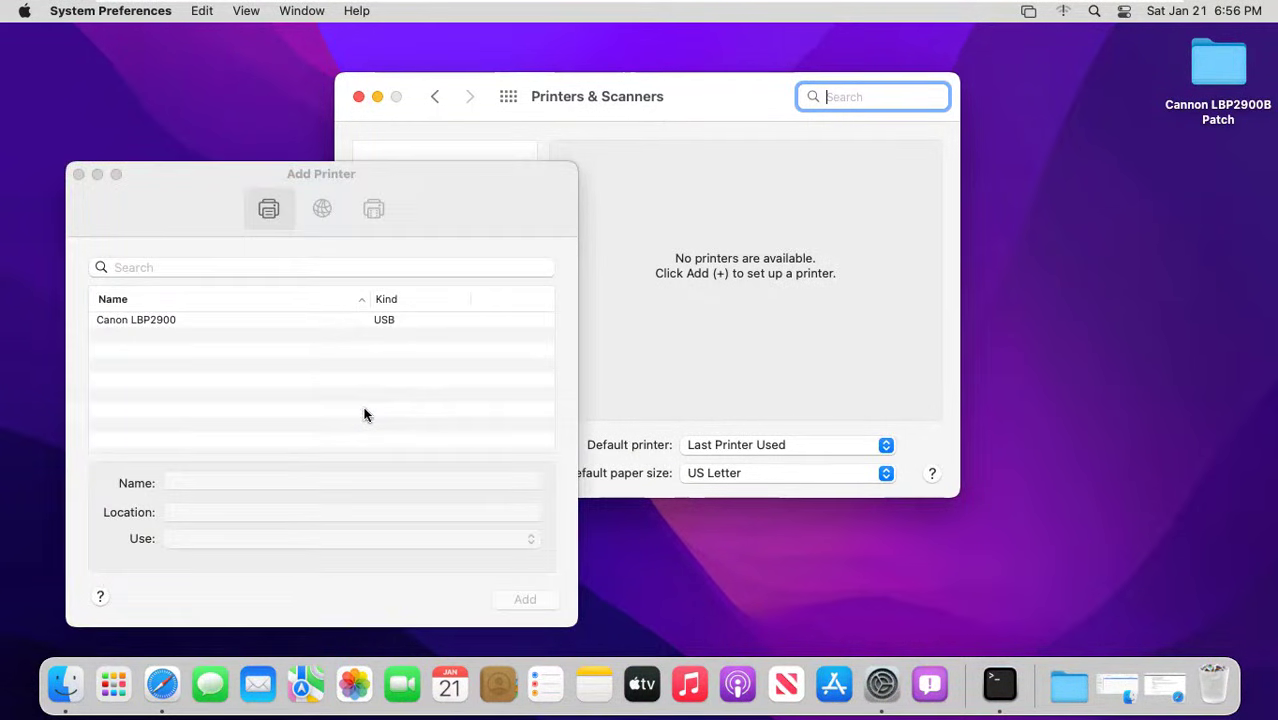
click(147, 319)
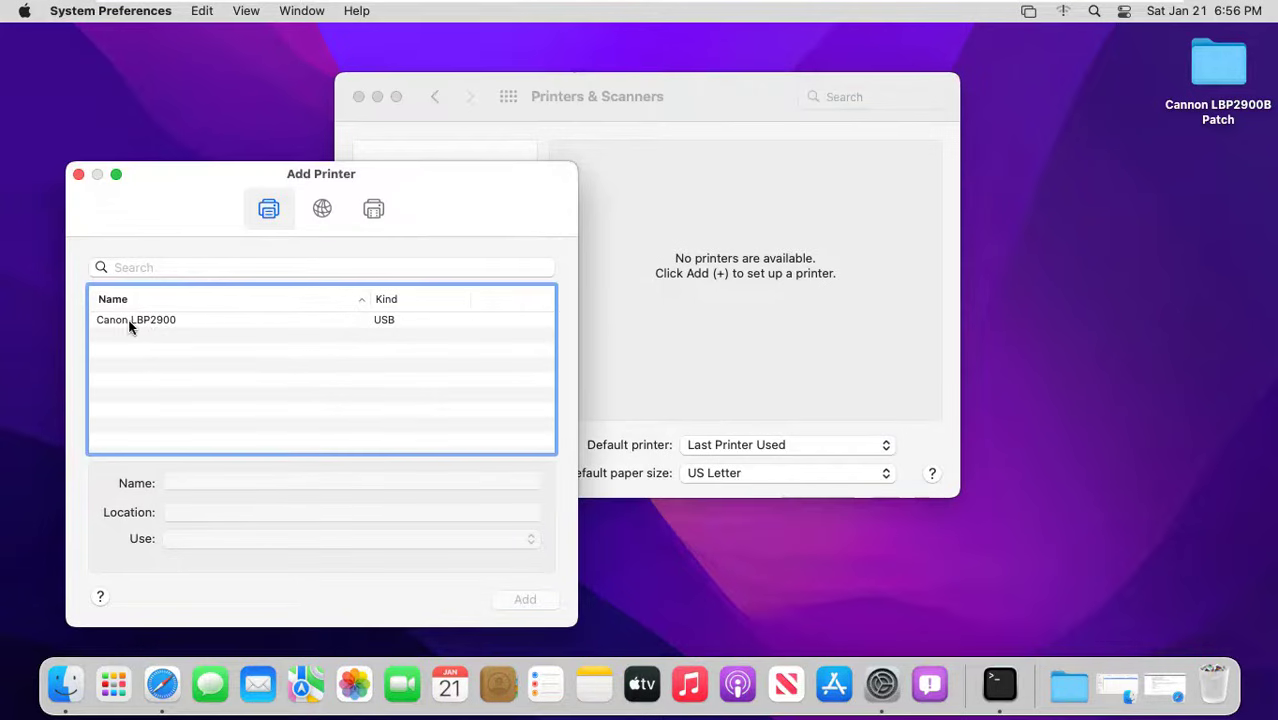
click(176, 320)
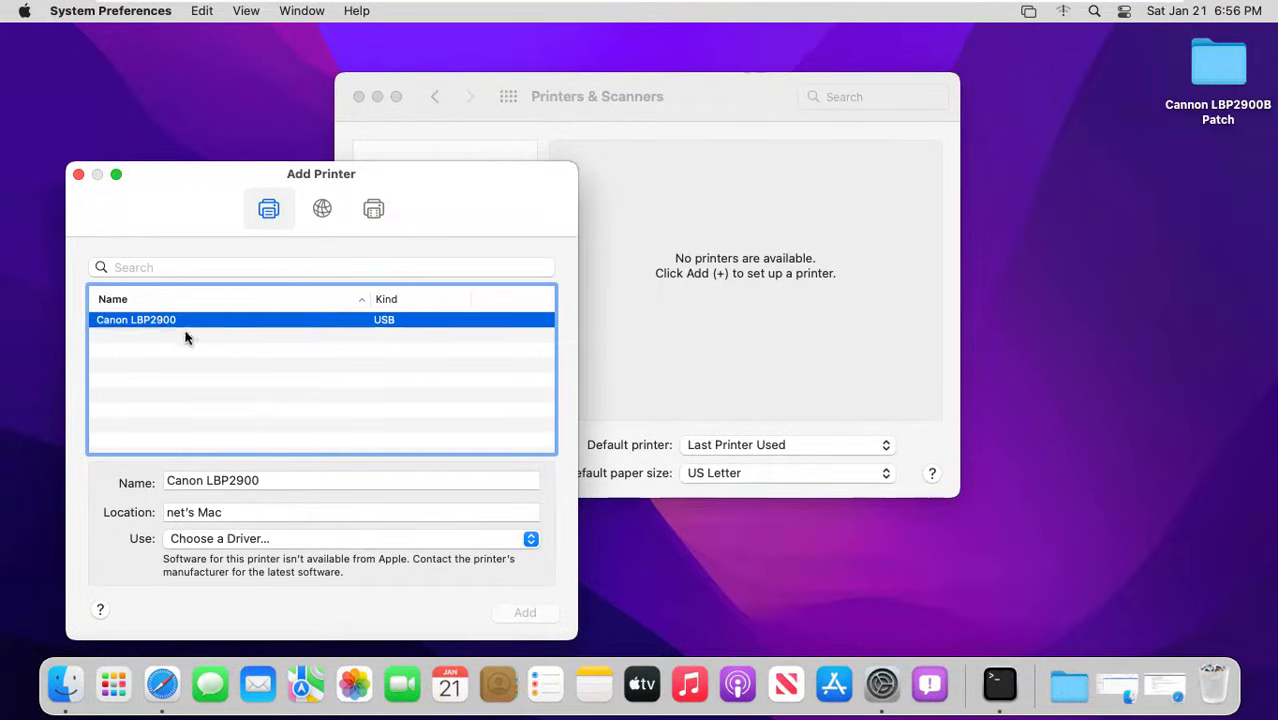
click(531, 540)
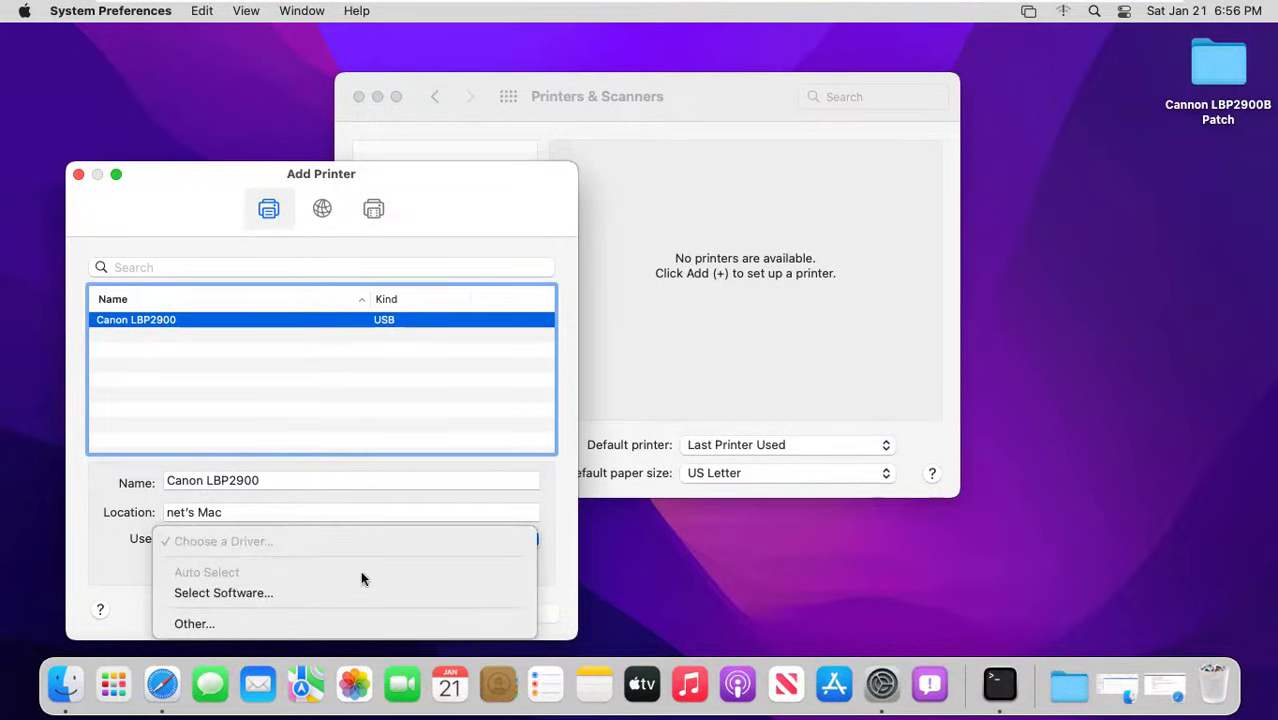
click(220, 594)
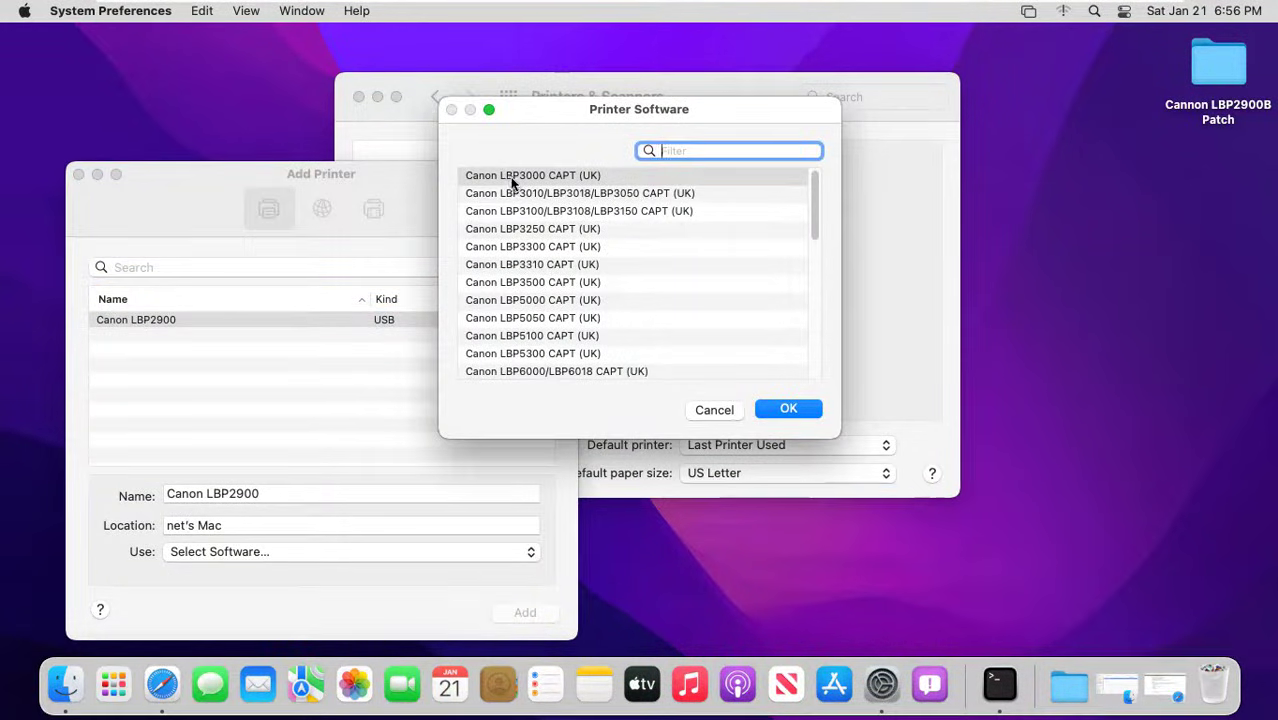
click(513, 178)
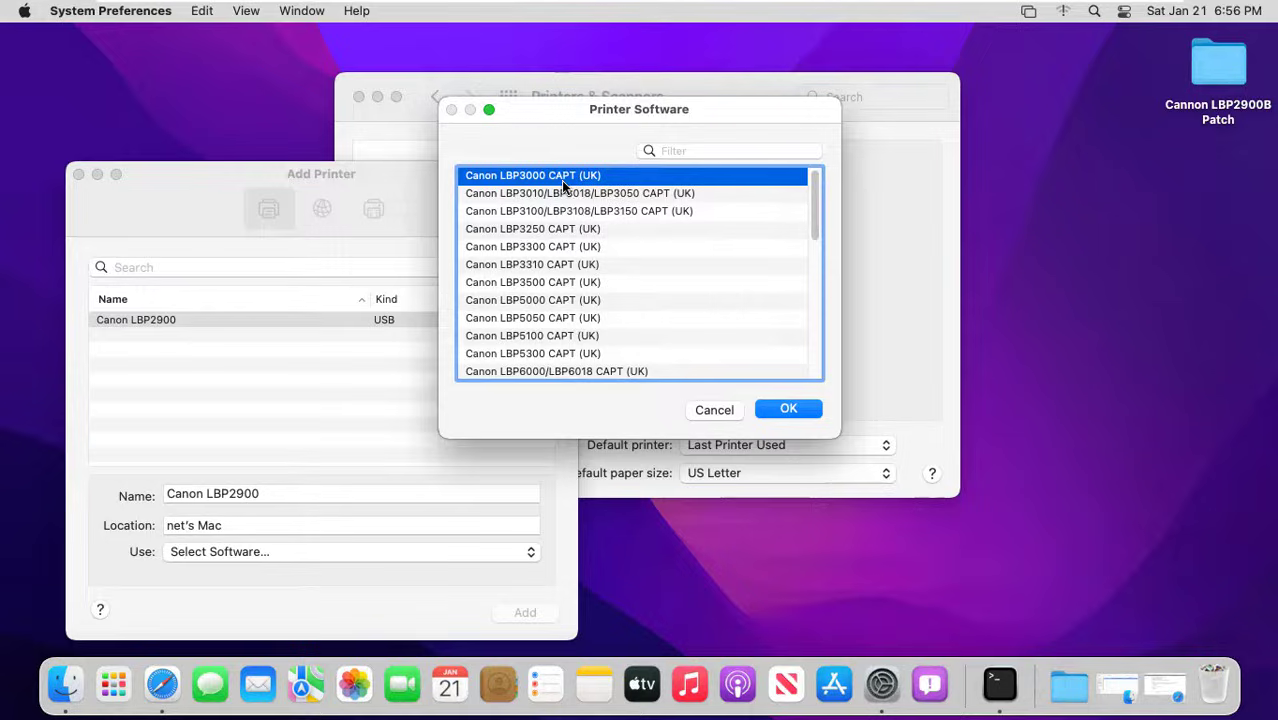
click(790, 409)
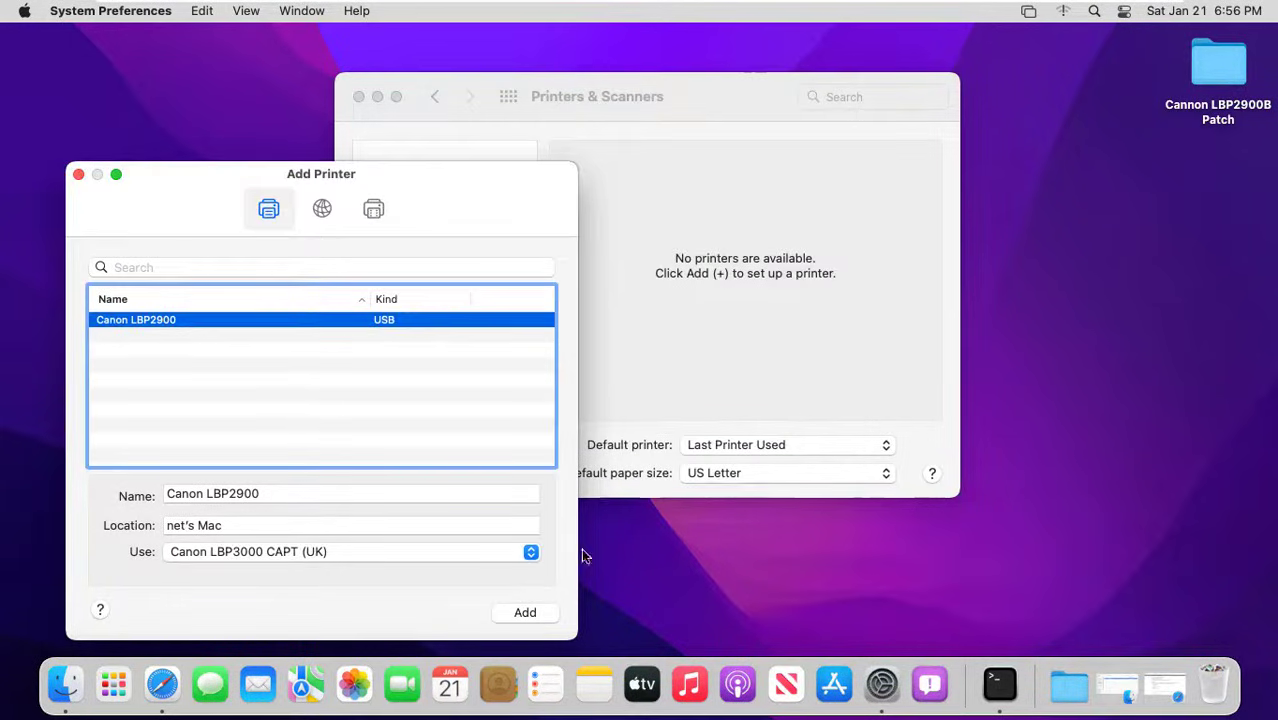
click(516, 614)
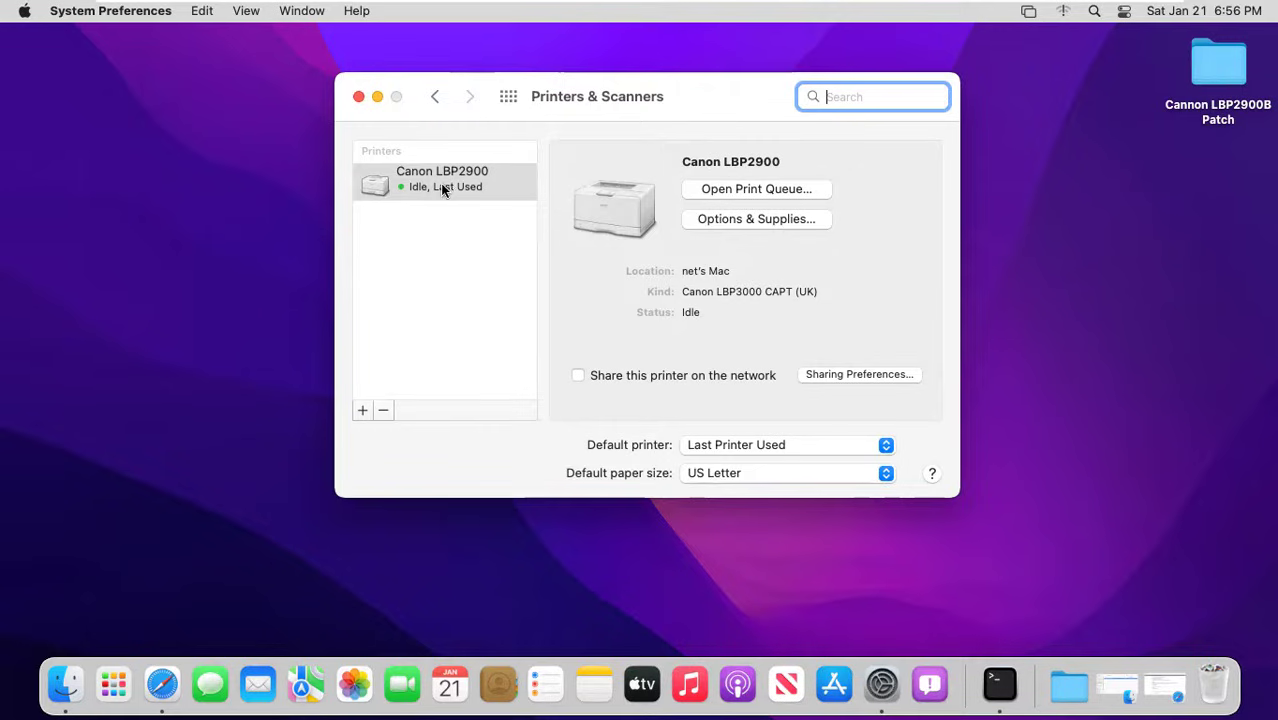
- Set the Canon printer as default, rename it from LBP3000 to LBP2900, and close System Preferences
right_click(440, 183)
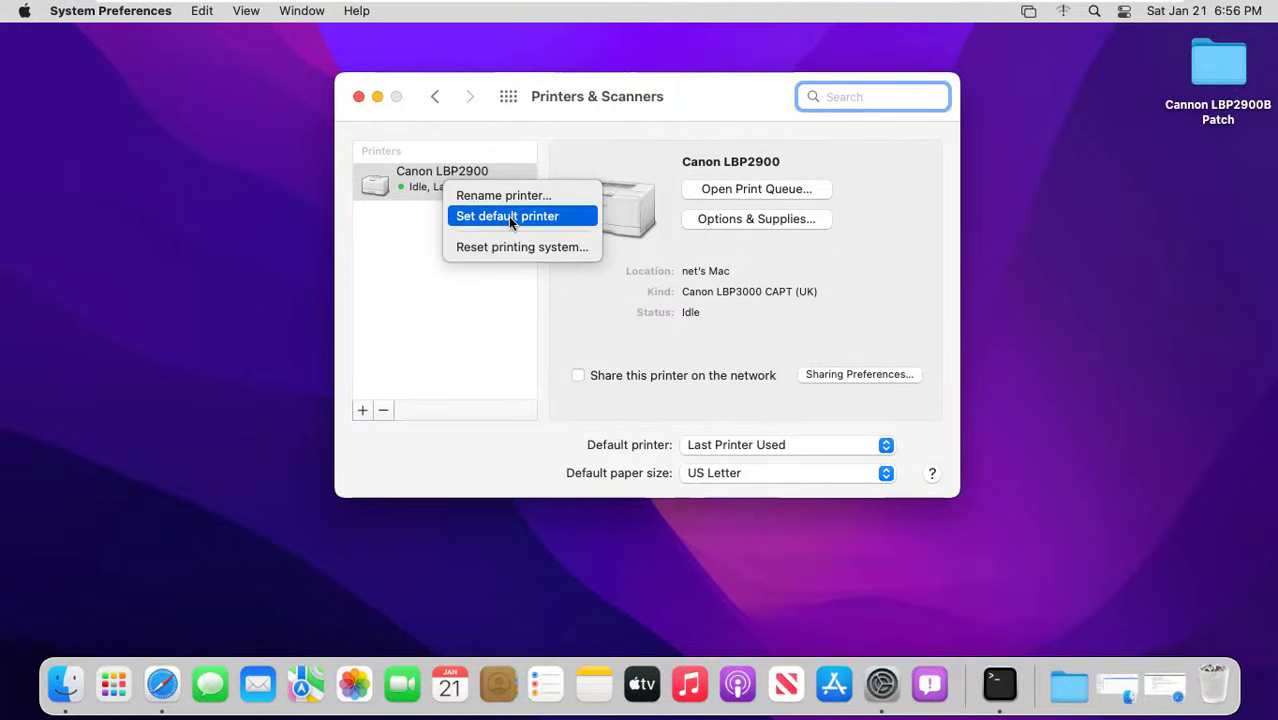
click(508, 216)
right_click(445, 185)
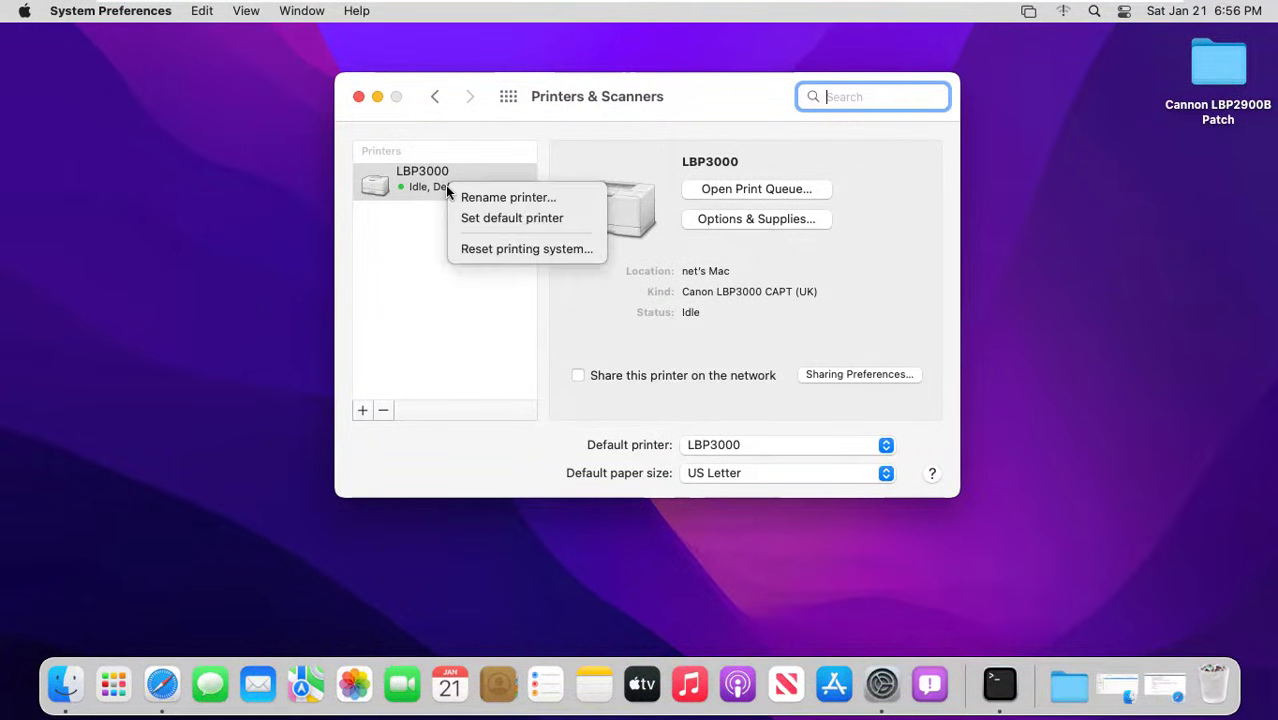
click(479, 197)
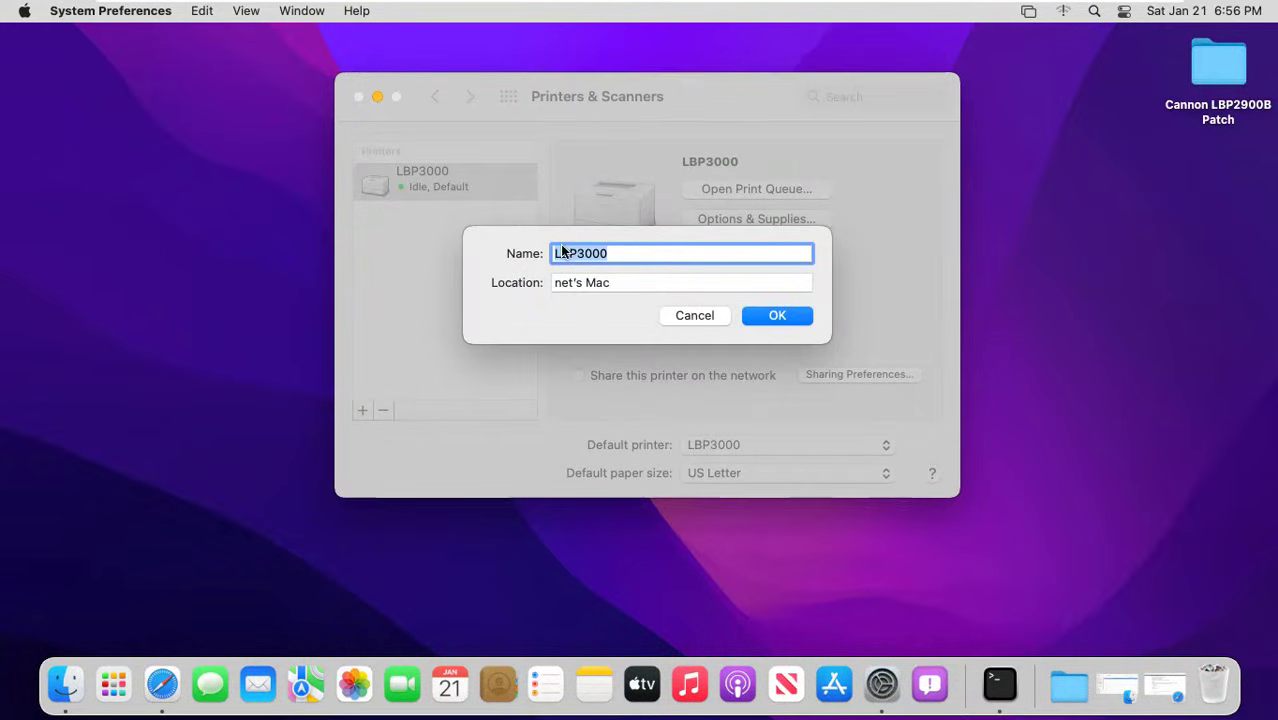
click(578, 253)
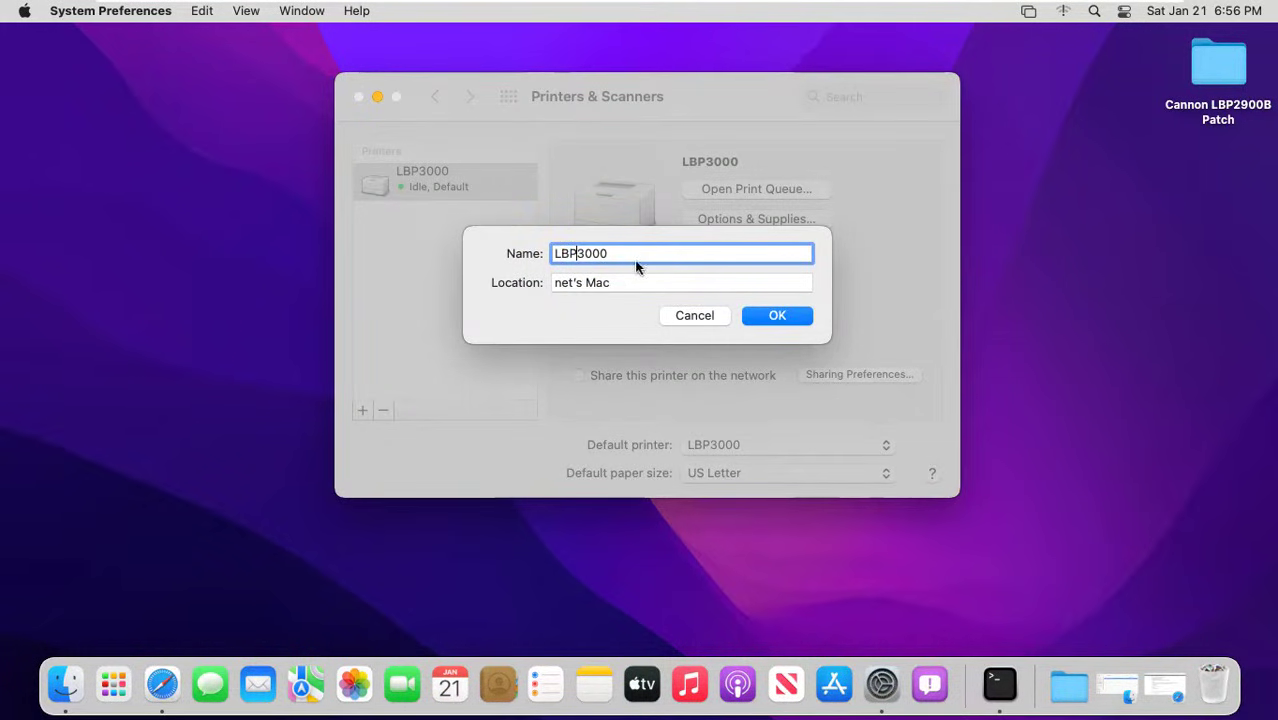
key(Delete)
key(Delete)
key(Delete)
text(2900)
click(760, 313)
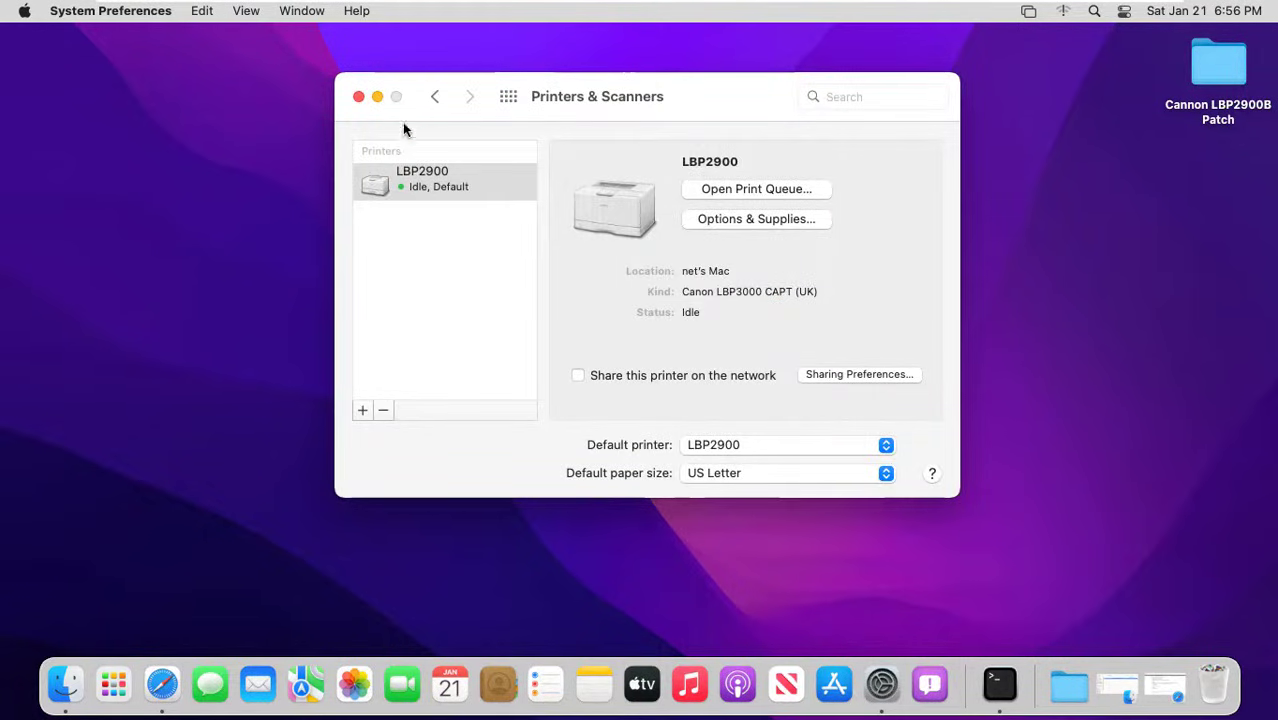
click(358, 97)
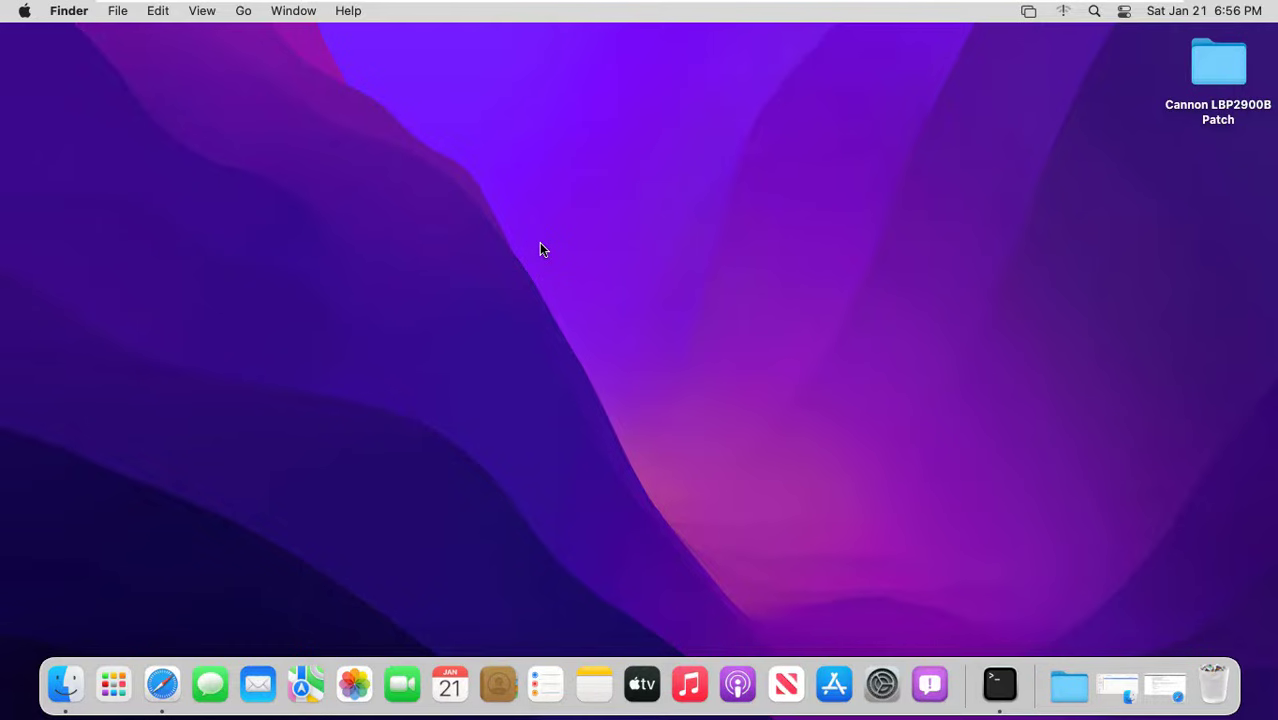
- Launch TextEdit through Spotlight and type 'Thank you for watching' in a new document
click(1094, 11)
text(terminal)
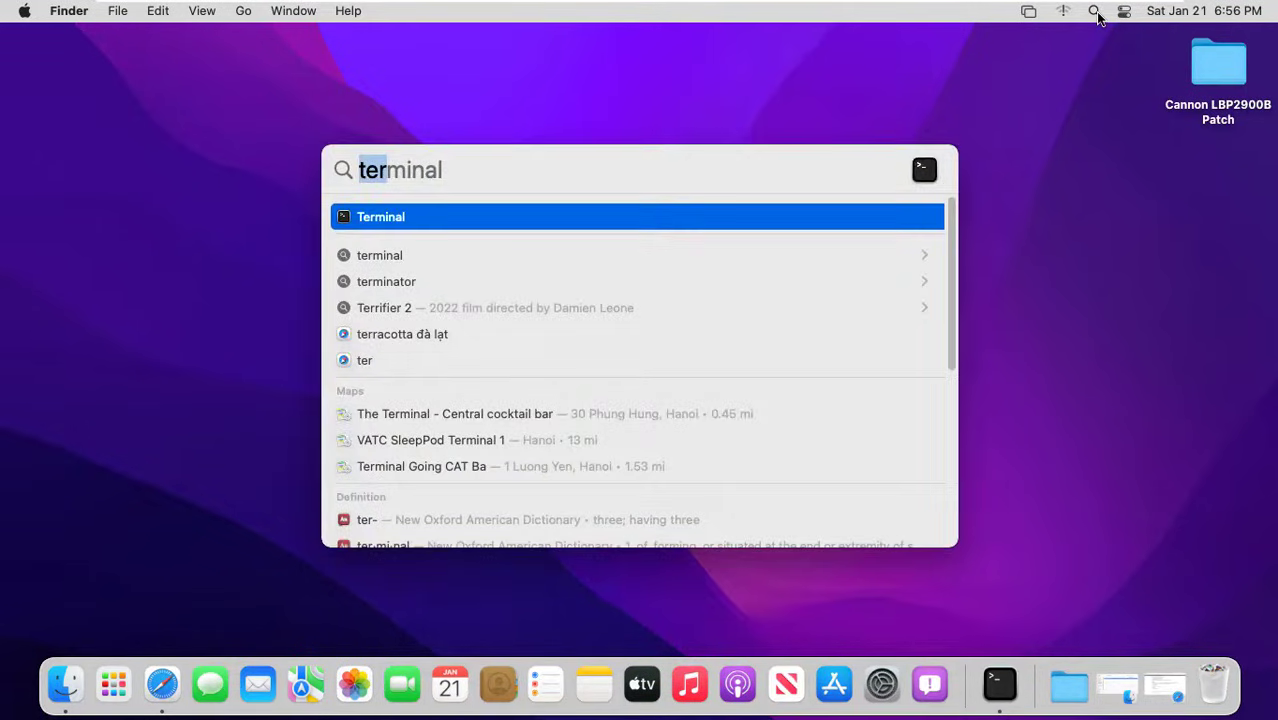
key(BackSpace)
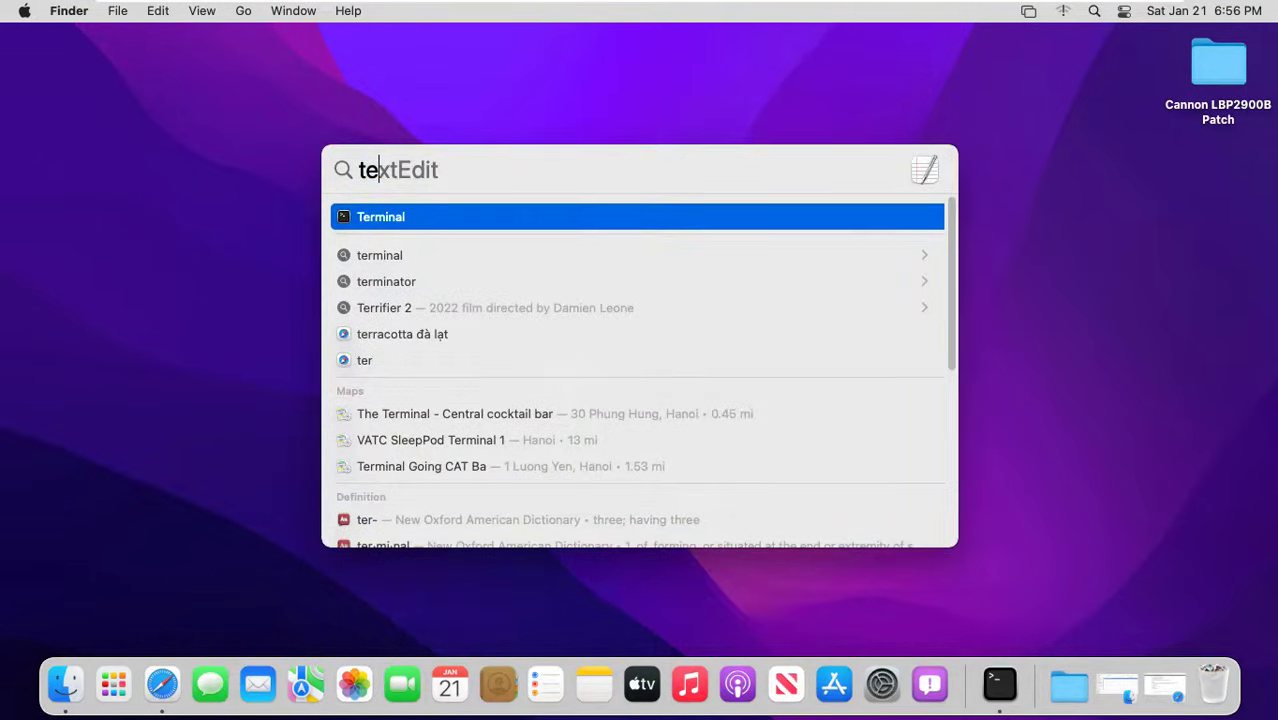
text(x)
click(415, 228)
text(Th)
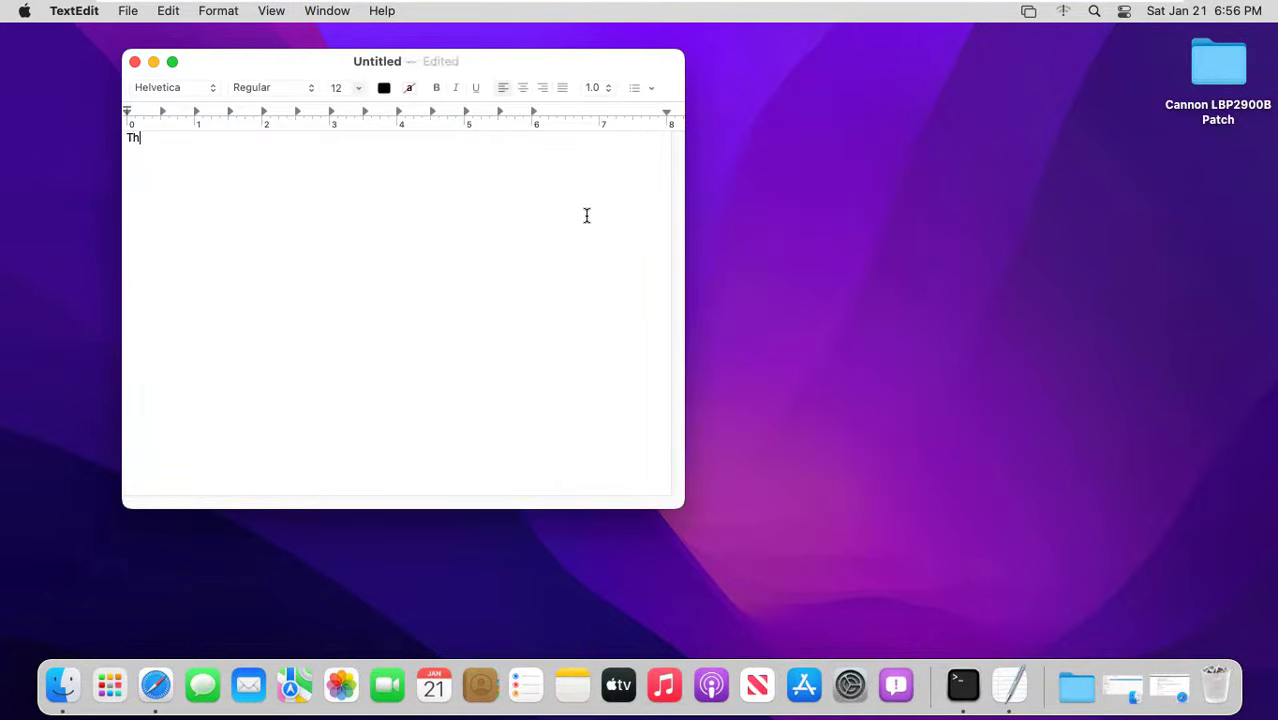
text(ank you for watching)
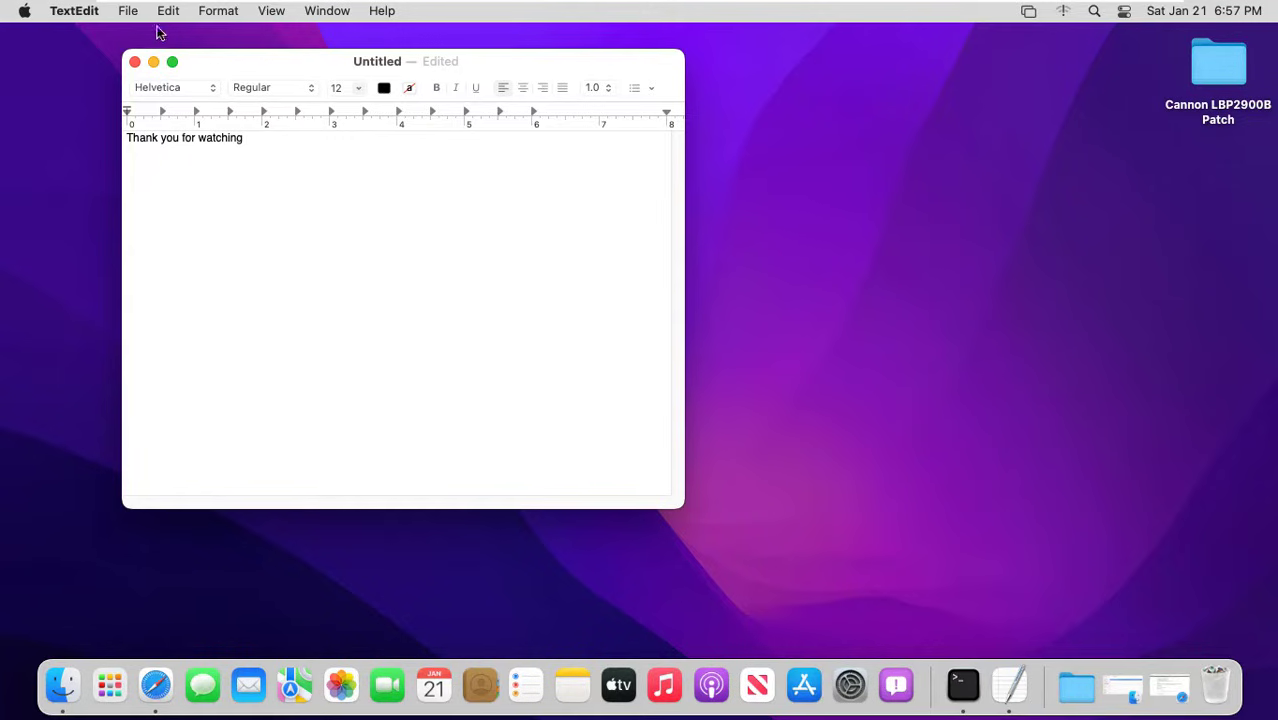
- Bring up the note's print dialog with LBP2900 selected as the printer
click(130, 12)
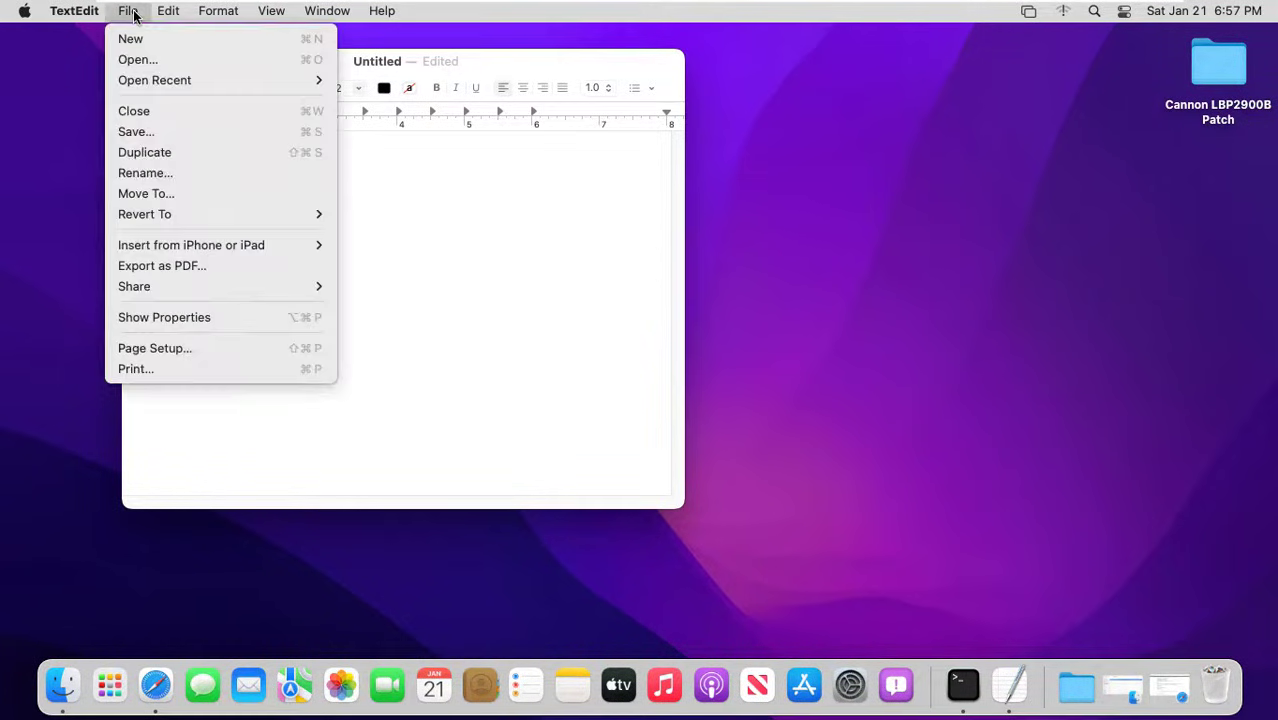
click(131, 369)
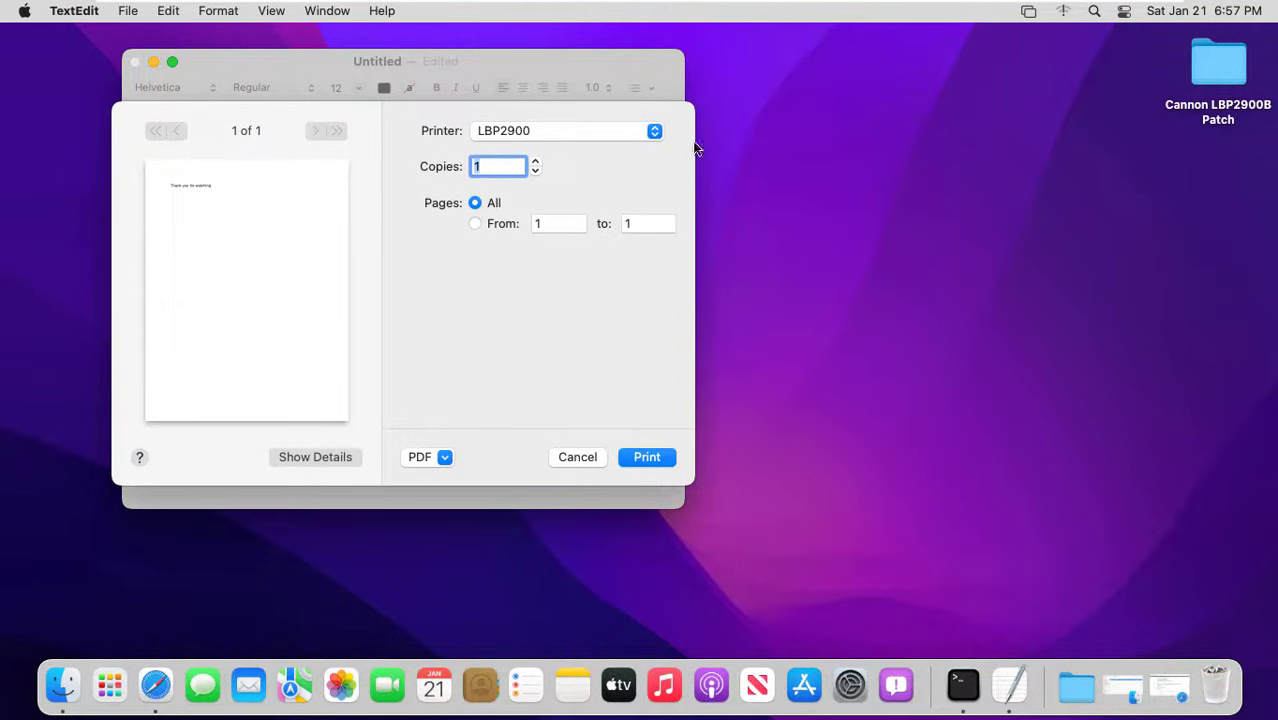
click(655, 132)
click(631, 142)
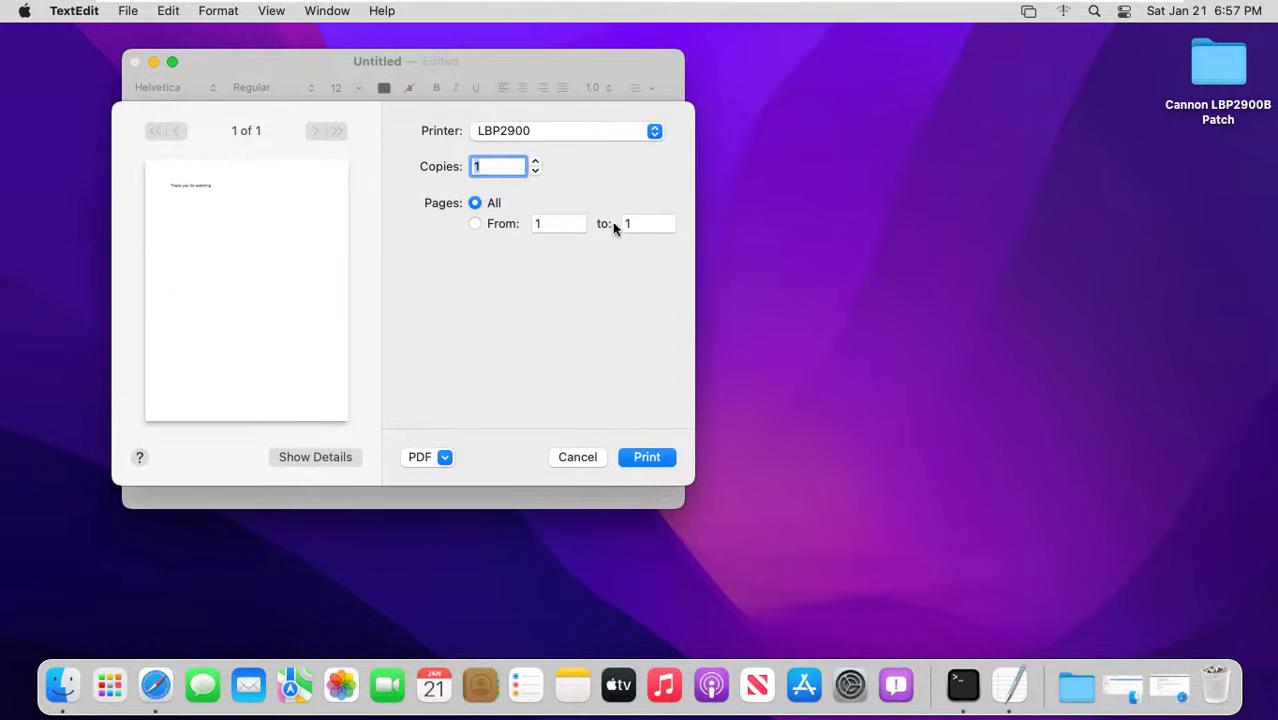